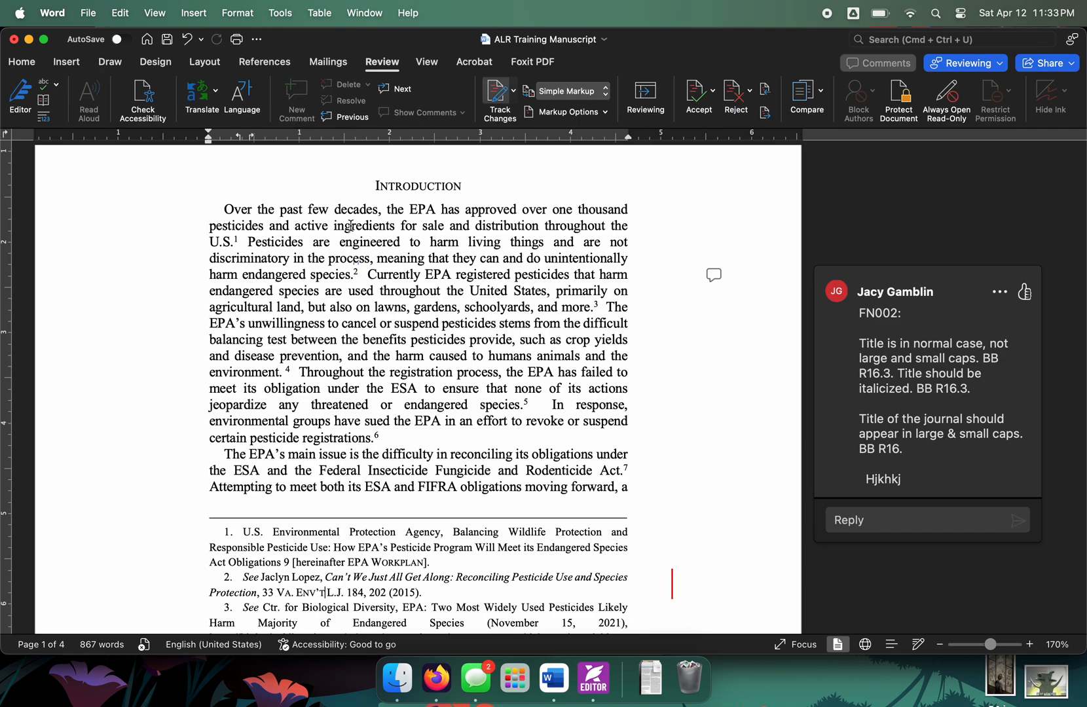
Switch to Foxit PDF Editor and look over the TLRM-15 manual and the opening page of the ALR Conventions.
{"action": "left_click", "coordinate": [584, 697]}
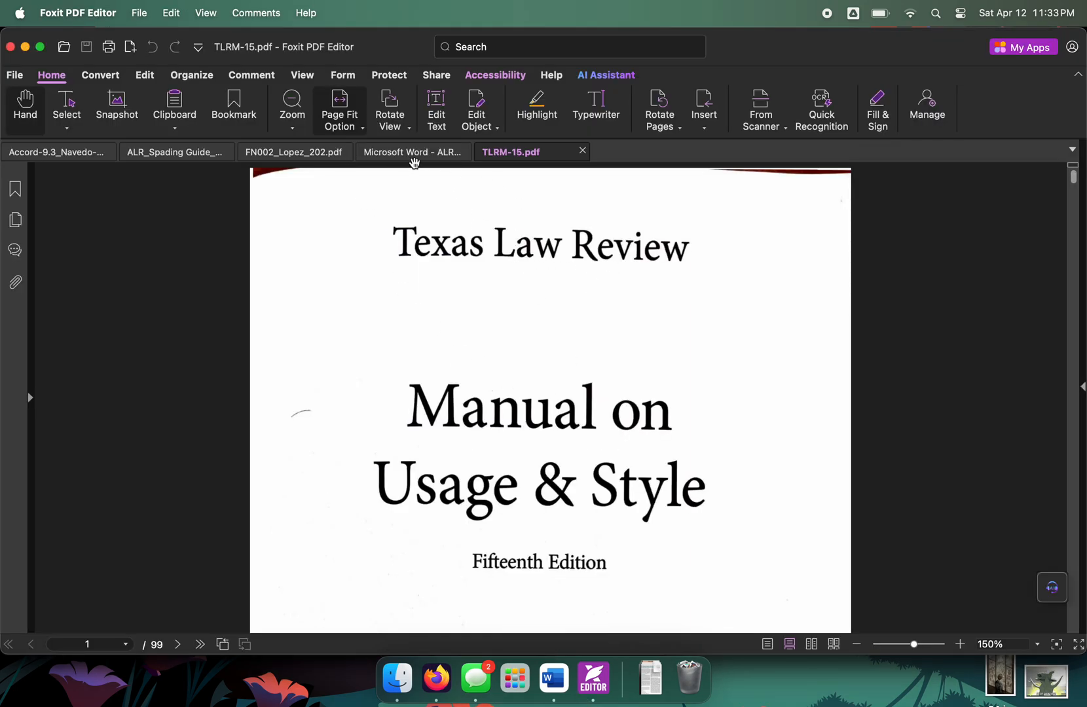
{"action": "left_click", "coordinate": [415, 153]}
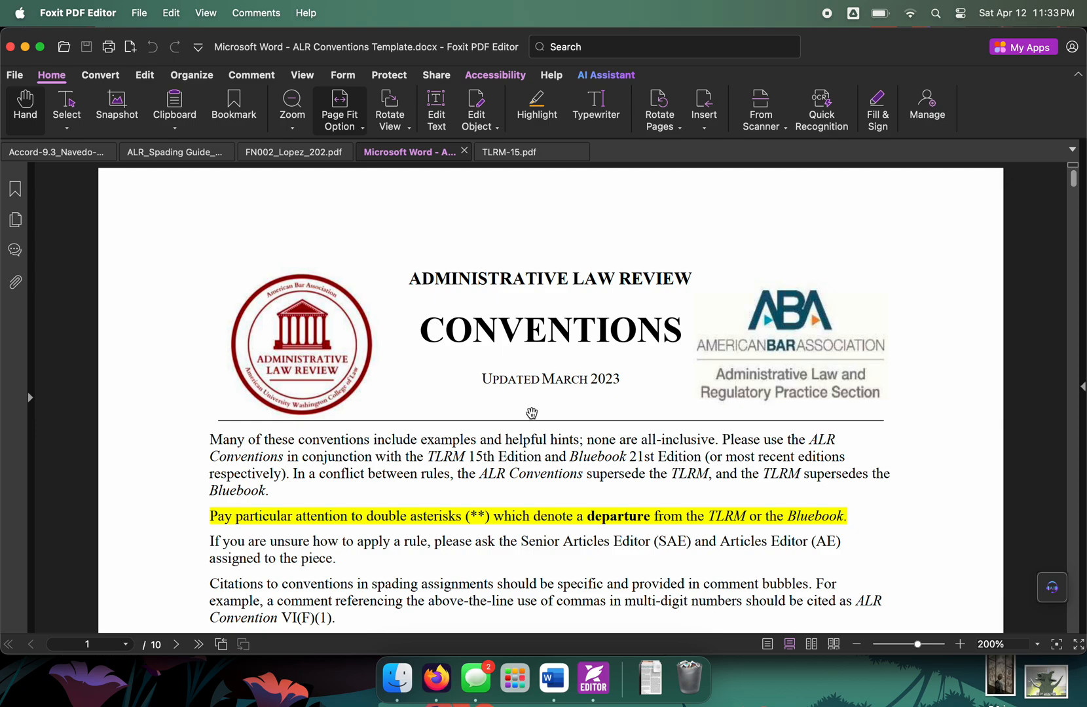
{"action": "left_click", "coordinate": [518, 156]}
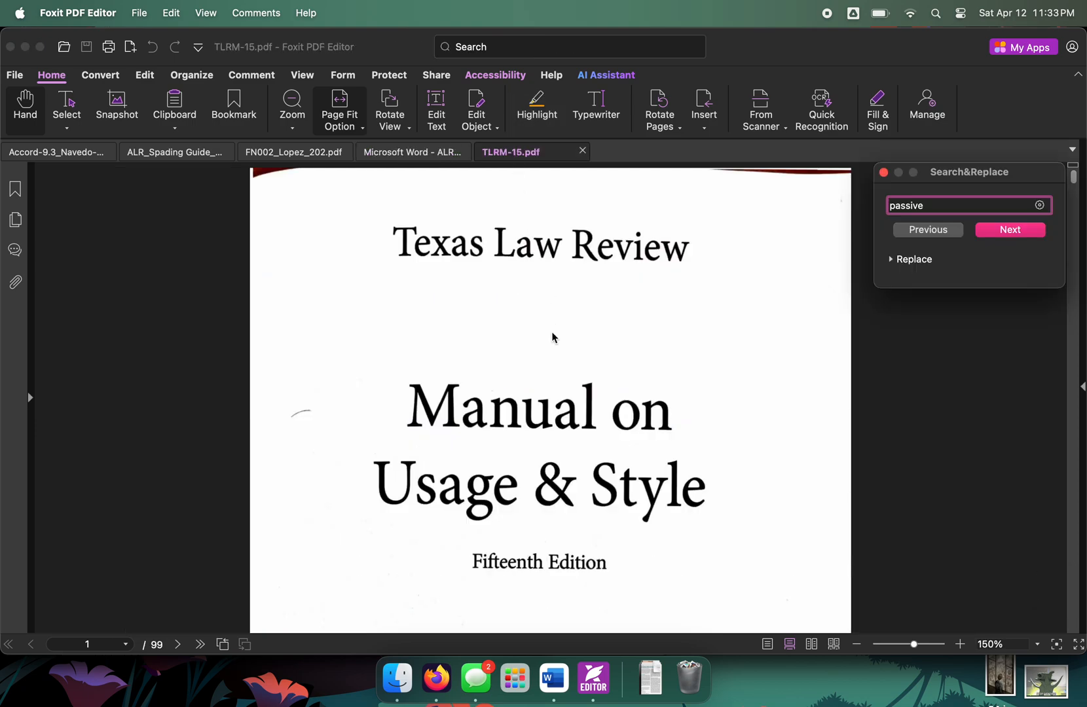
{"action": "left_click", "coordinate": [411, 154]}
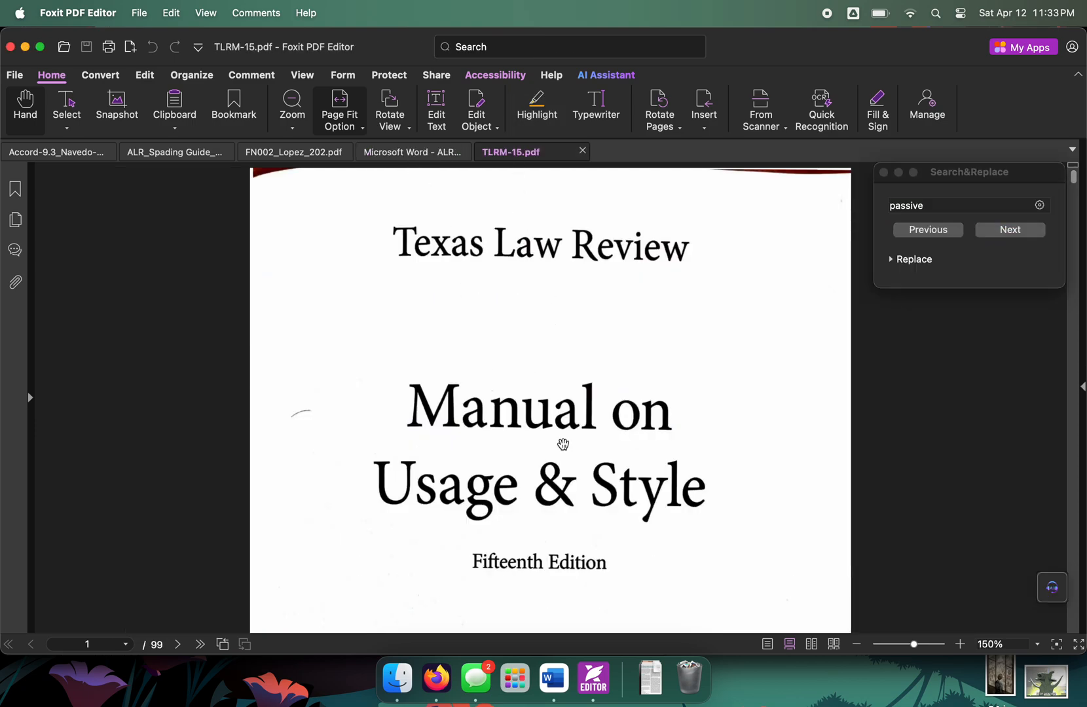
{"action": "left_click", "coordinate": [400, 157]}
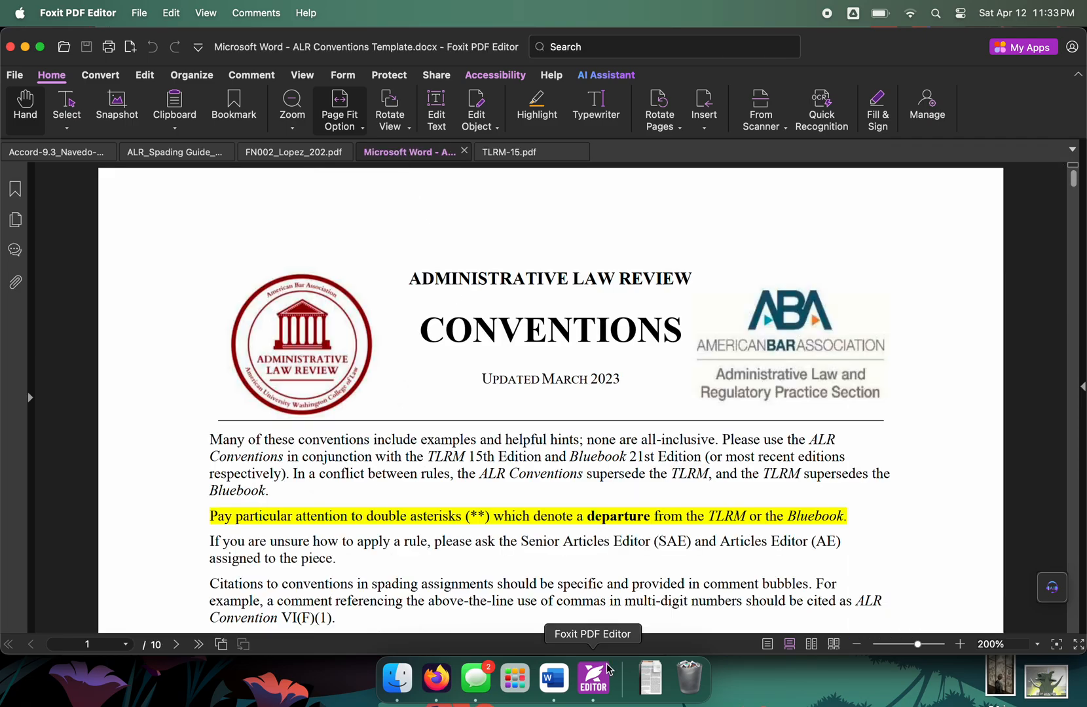
{"action": "scroll", "coordinate": [585, 581], "scroll_direction": "down", "scroll_amount": 10}
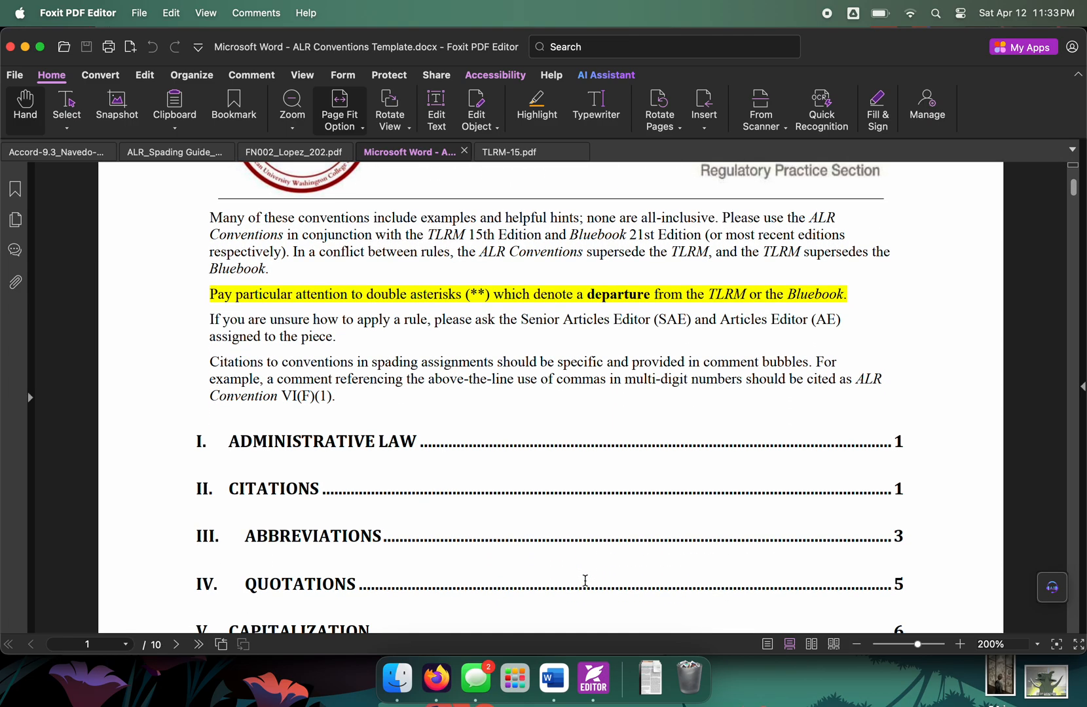
{"action": "scroll", "coordinate": [585, 581], "scroll_direction": "up", "scroll_amount": 5}
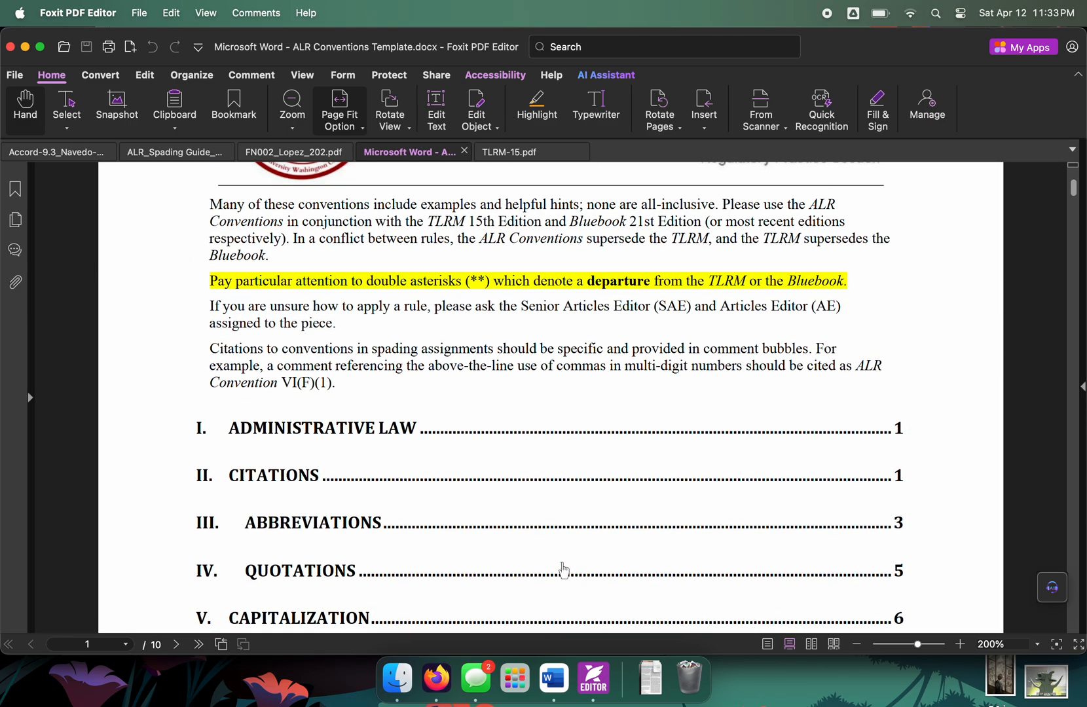
{"action": "scroll", "coordinate": [516, 461], "scroll_direction": "up", "scroll_amount": 4}
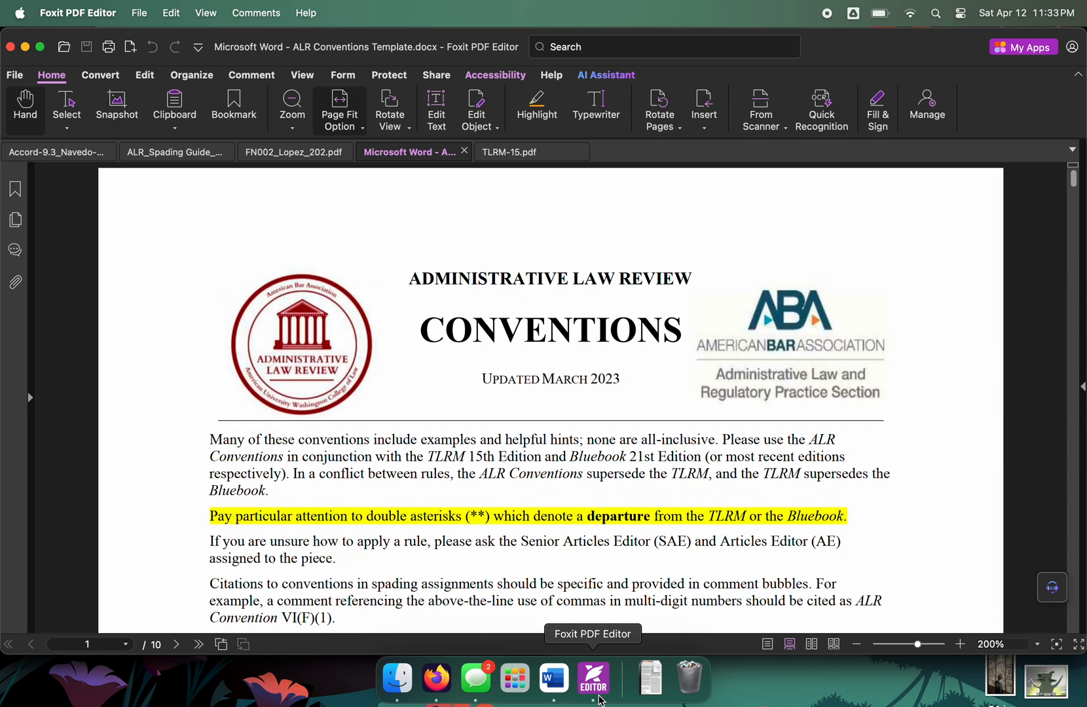
Switch to Word and place the cursor before the first "EPA" in the Introduction's opening sentence.
{"action": "left_click", "coordinate": [554, 680]}
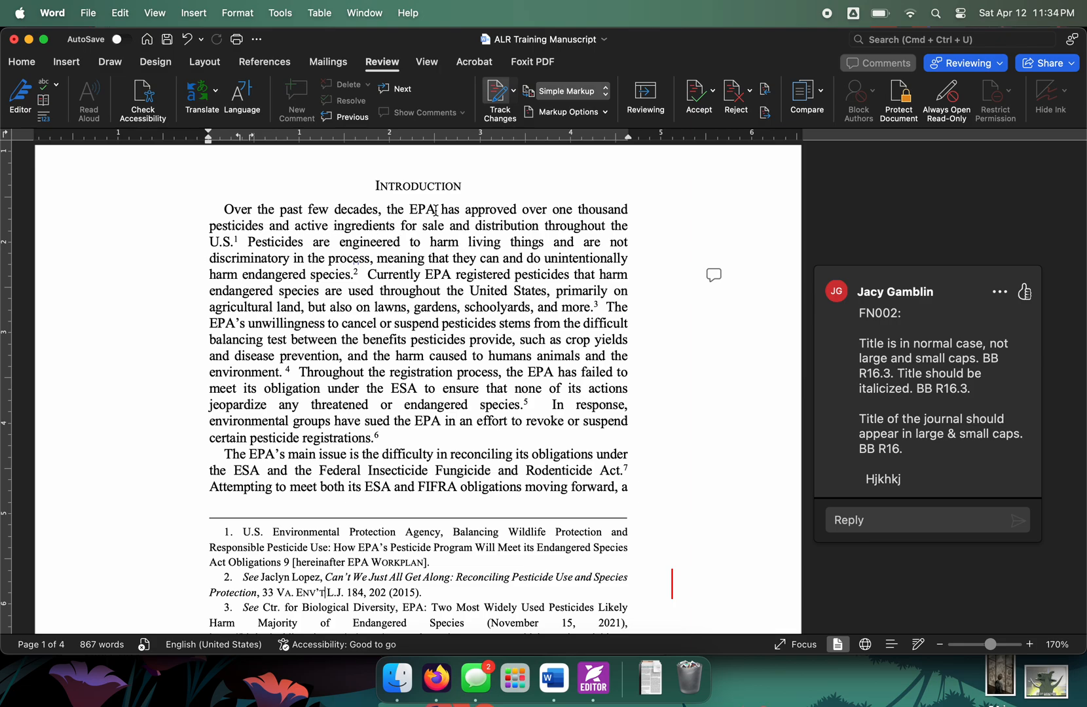
{"action": "scroll", "coordinate": [432, 215], "scroll_direction": "up", "scroll_amount": 3}
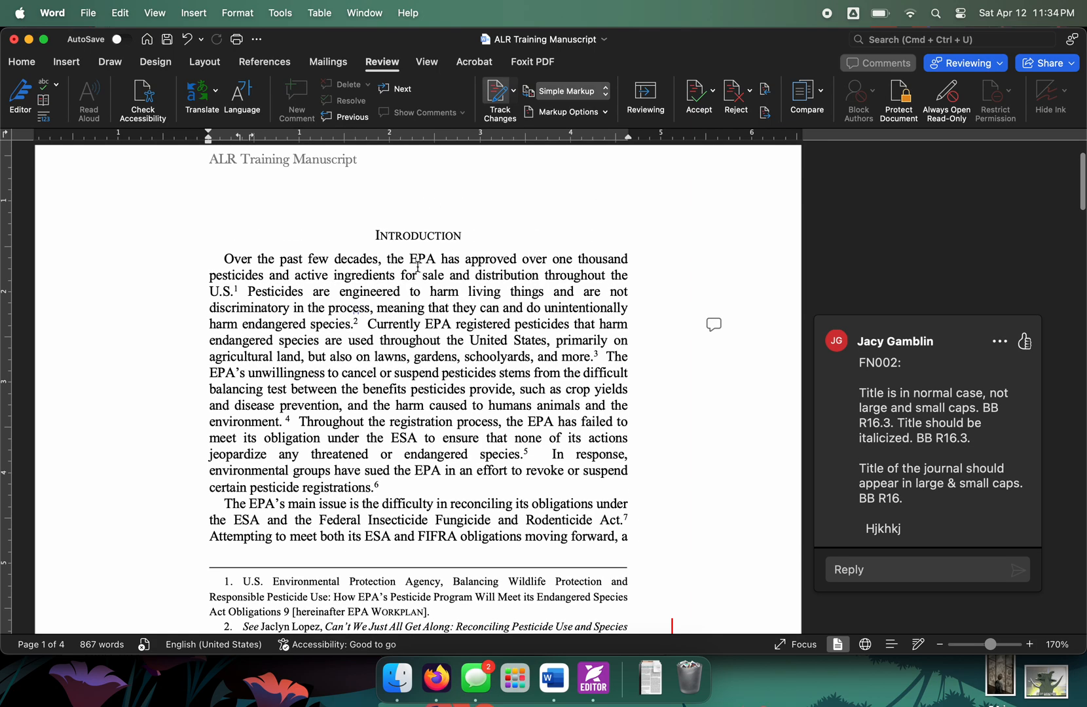
{"action": "scroll", "coordinate": [417, 267], "scroll_direction": "up", "scroll_amount": 3}
{"action": "scroll", "coordinate": [418, 266], "scroll_direction": "down", "scroll_amount": 2}
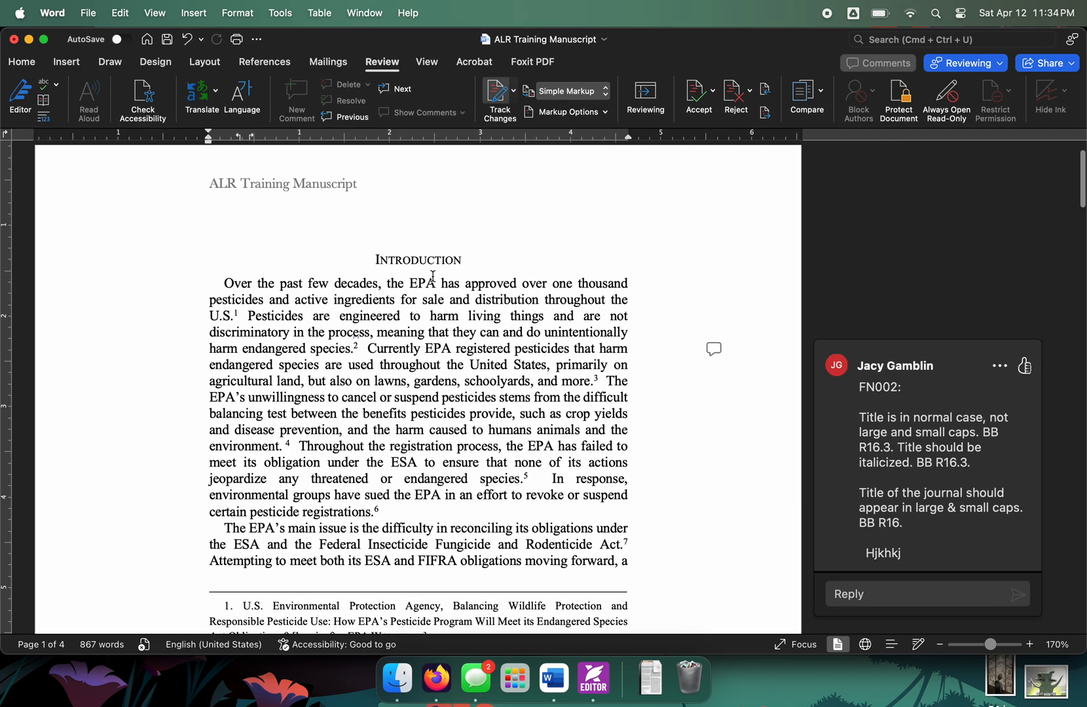
{"action": "double_click", "coordinate": [436, 286]}
{"action": "left_click", "coordinate": [411, 288]}
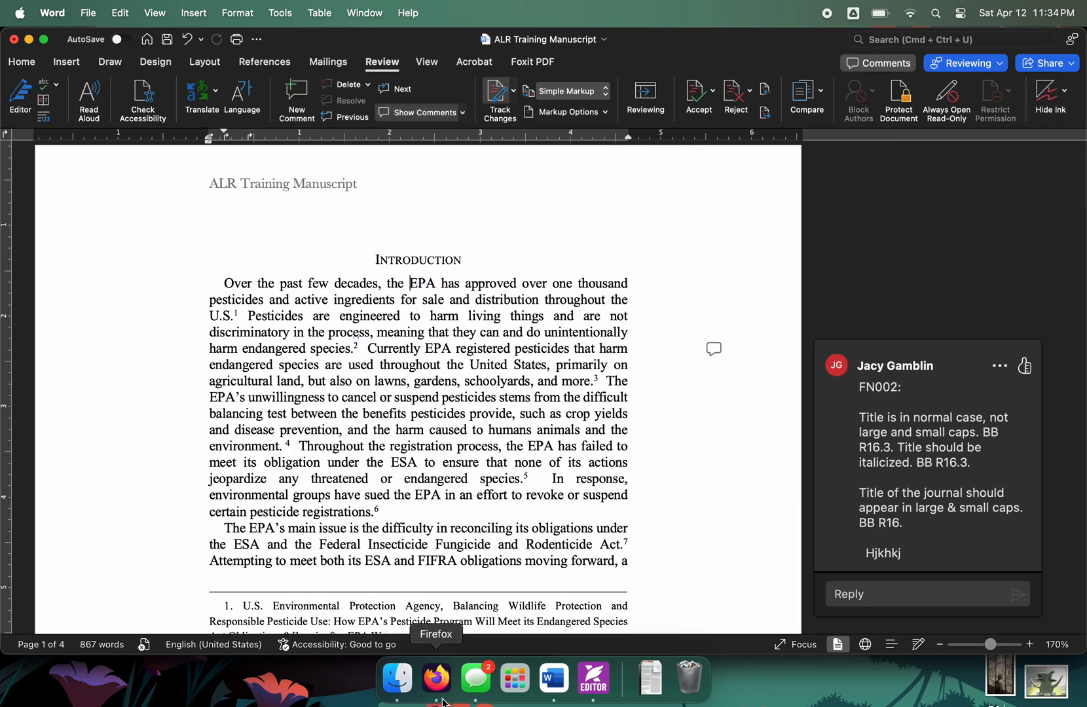
Switch to Foxit PDF Editor and read rule B on noting abbreviations in text and footnotes in the ALR Conventions' Abbreviations section.
{"action": "left_click", "coordinate": [590, 687]}
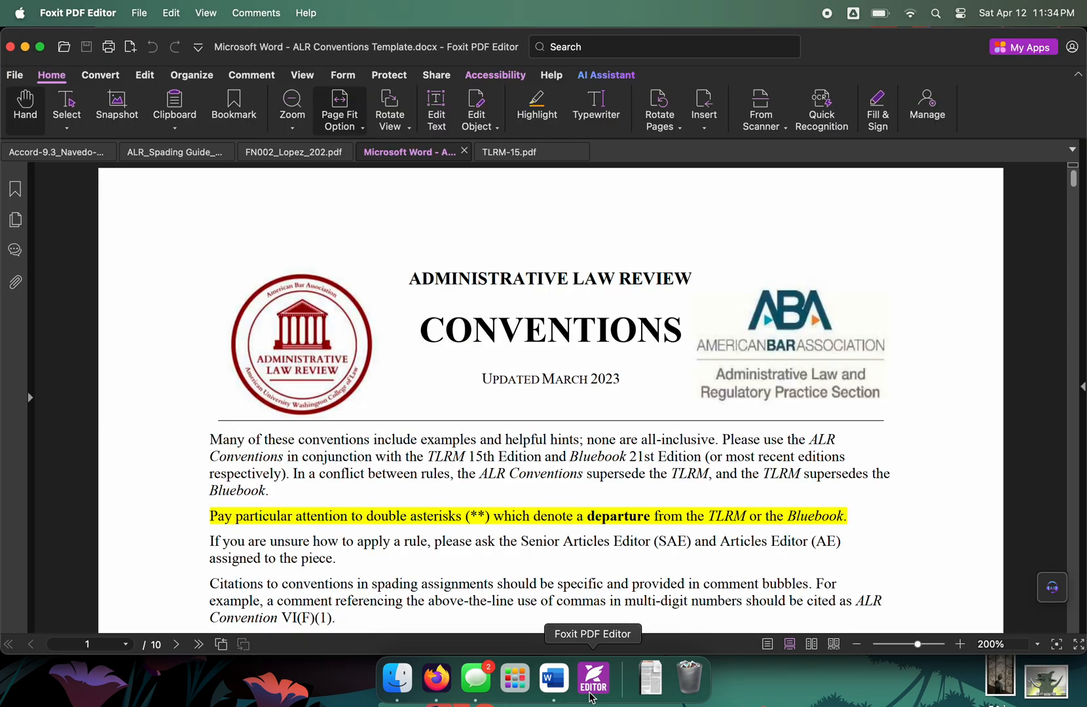
{"action": "scroll", "coordinate": [445, 352], "scroll_direction": "down", "scroll_amount": 5}
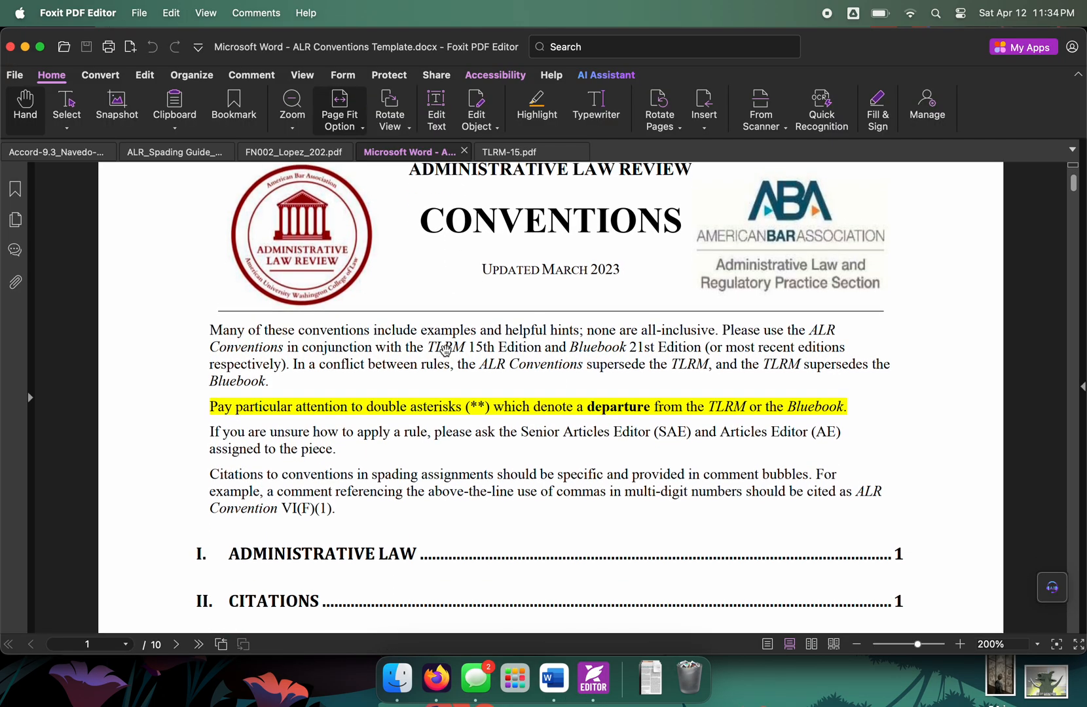
{"action": "scroll", "coordinate": [445, 352], "scroll_direction": "down", "scroll_amount": 1}
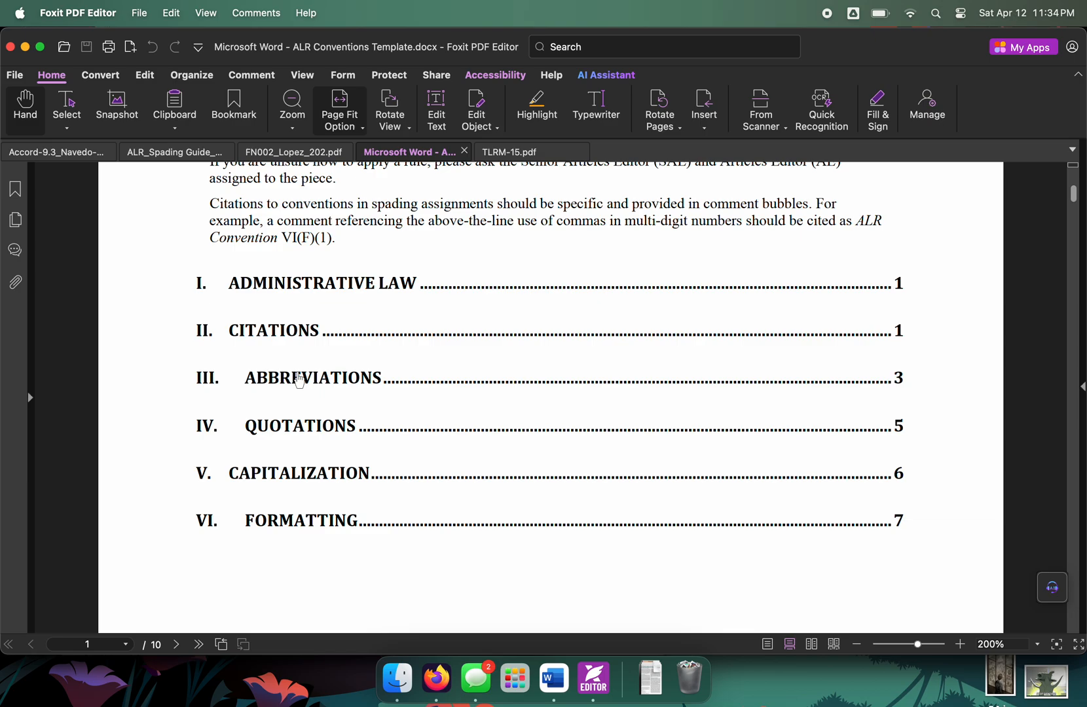
{"action": "left_click", "coordinate": [299, 381]}
{"action": "scroll", "coordinate": [408, 414], "scroll_direction": "down", "scroll_amount": 6}
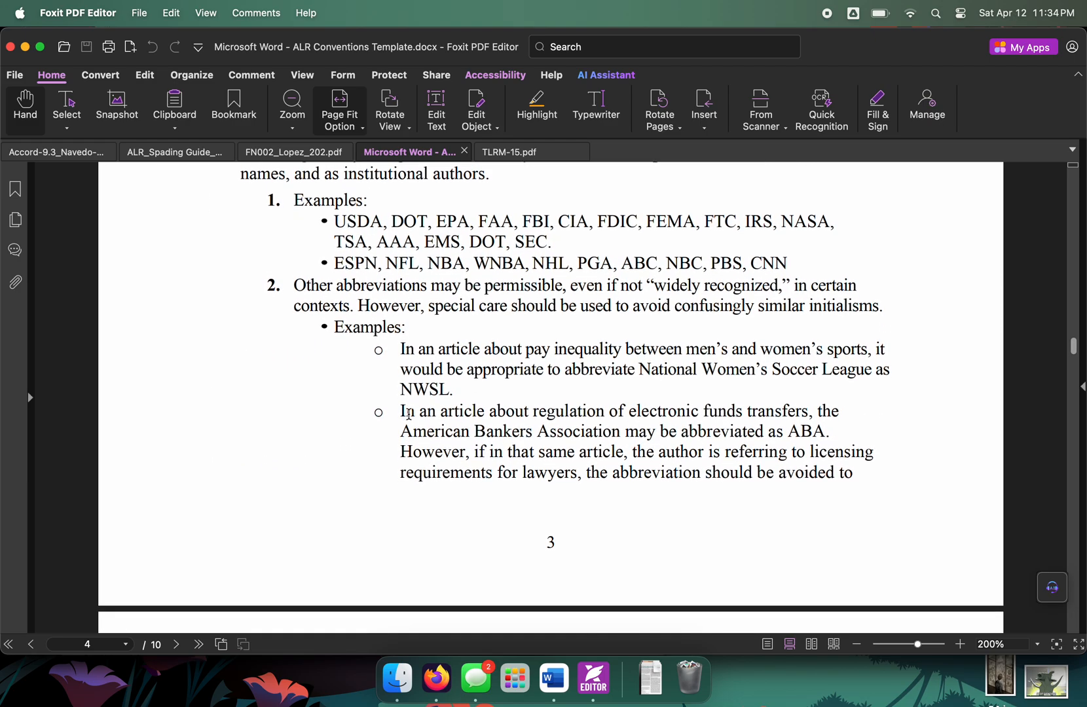
{"action": "scroll", "coordinate": [409, 413], "scroll_direction": "down", "scroll_amount": 6}
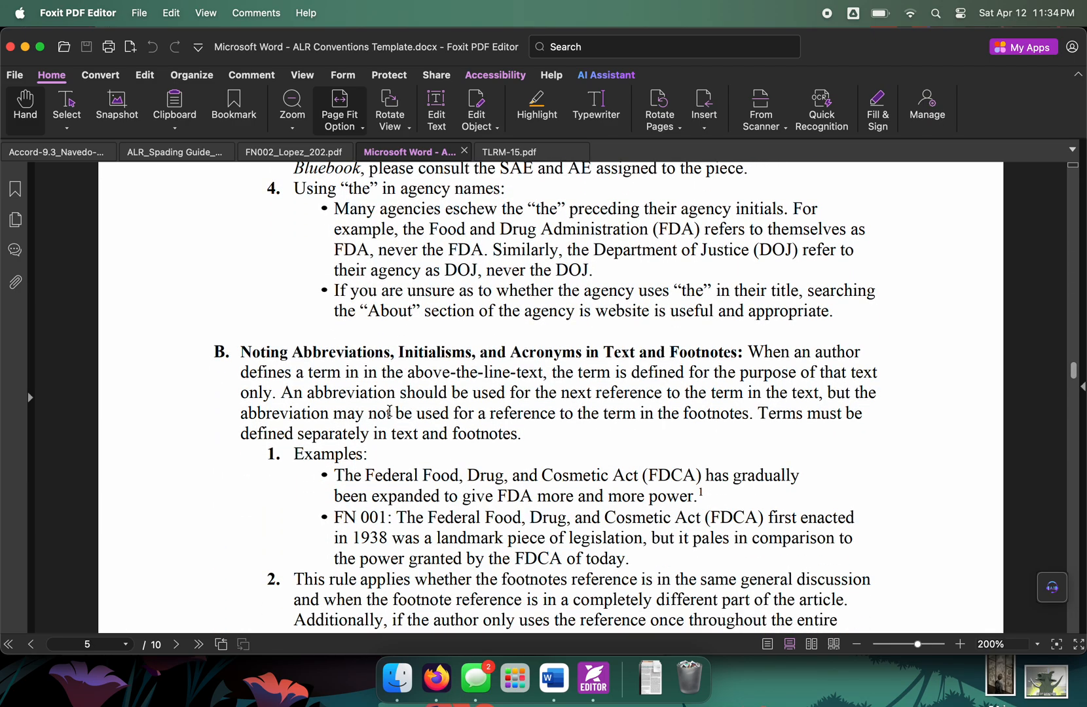
{"action": "left_click_drag", "start_coordinate": [304, 372], "coordinate": [618, 395]}
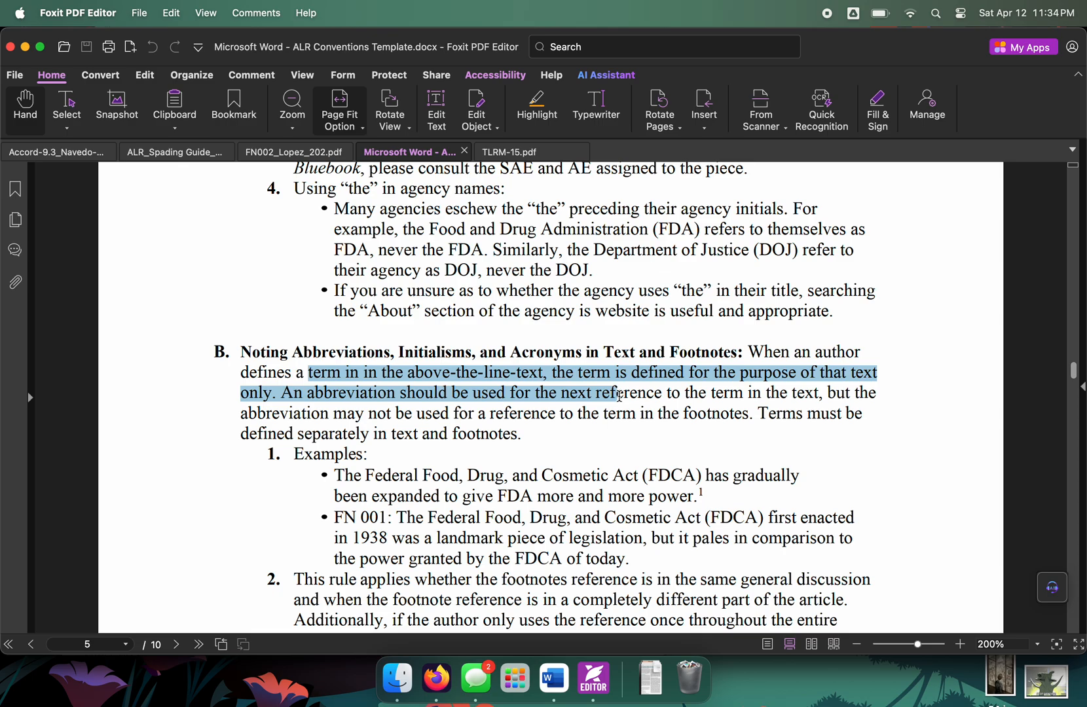
{"action": "left_click", "coordinate": [623, 431]}
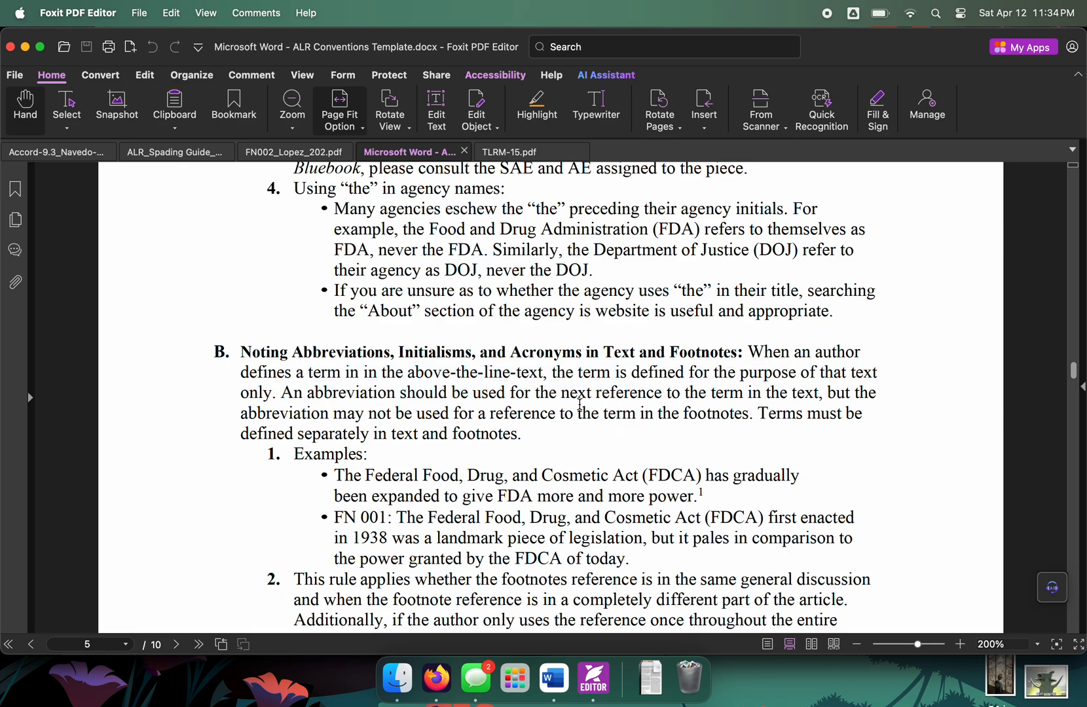
{"action": "scroll", "coordinate": [418, 406], "scroll_direction": "down", "scroll_amount": 2}
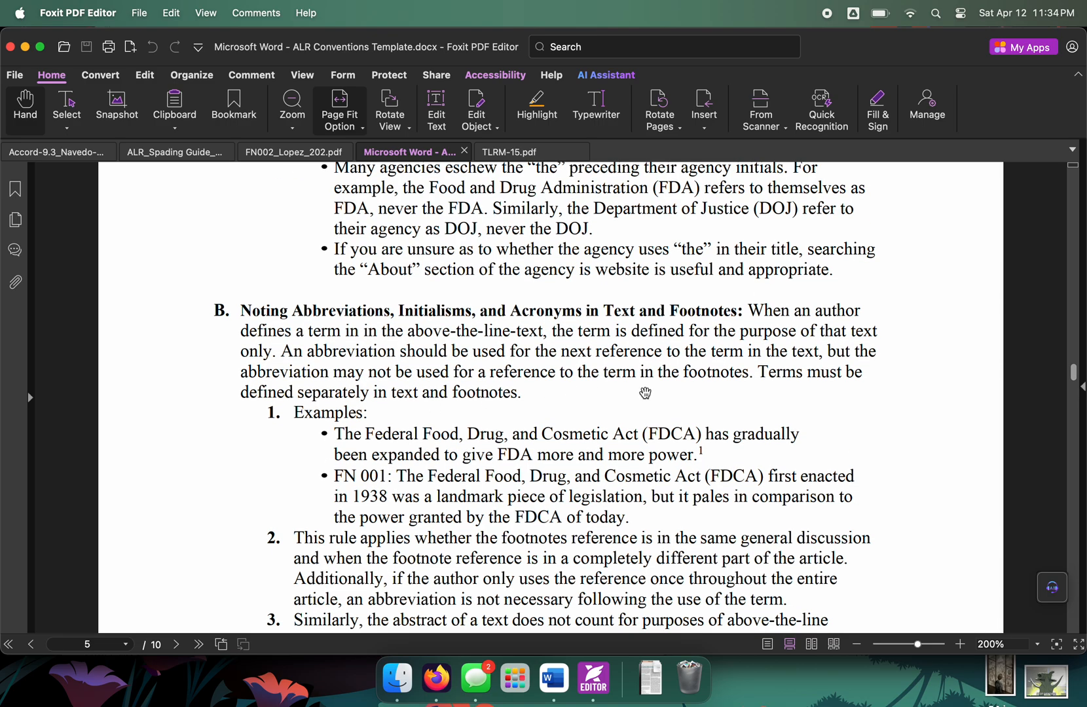
{"action": "scroll", "coordinate": [496, 457], "scroll_direction": "down", "scroll_amount": 2}
{"action": "scroll", "coordinate": [496, 457], "scroll_direction": "down", "scroll_amount": 2}
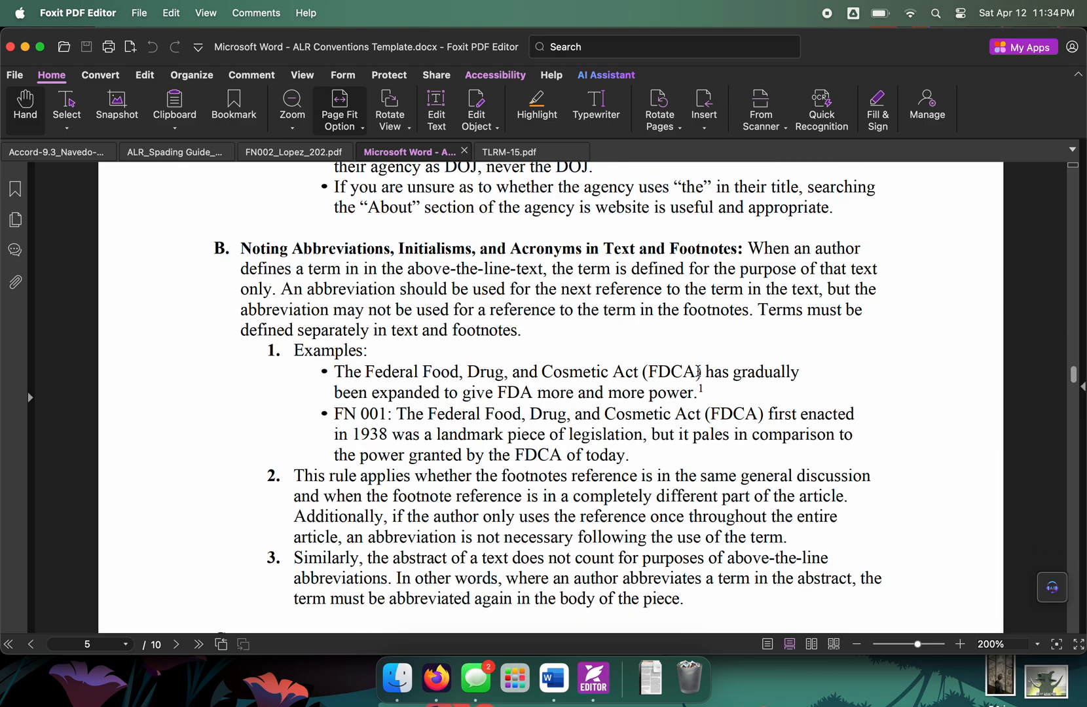
Switch to Word and expand the first "EPA" in the Introduction to "Environmental Protections Agency (EPA)".
{"action": "left_click", "coordinate": [555, 695]}
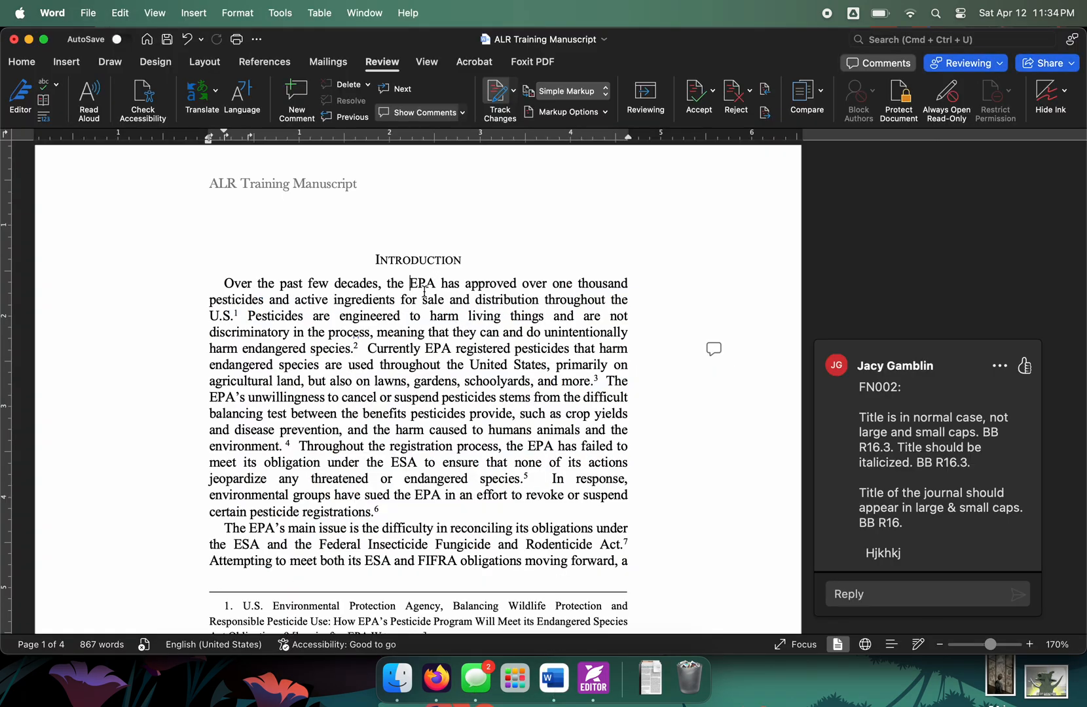
{"action": "type", "text": "Environmen"}
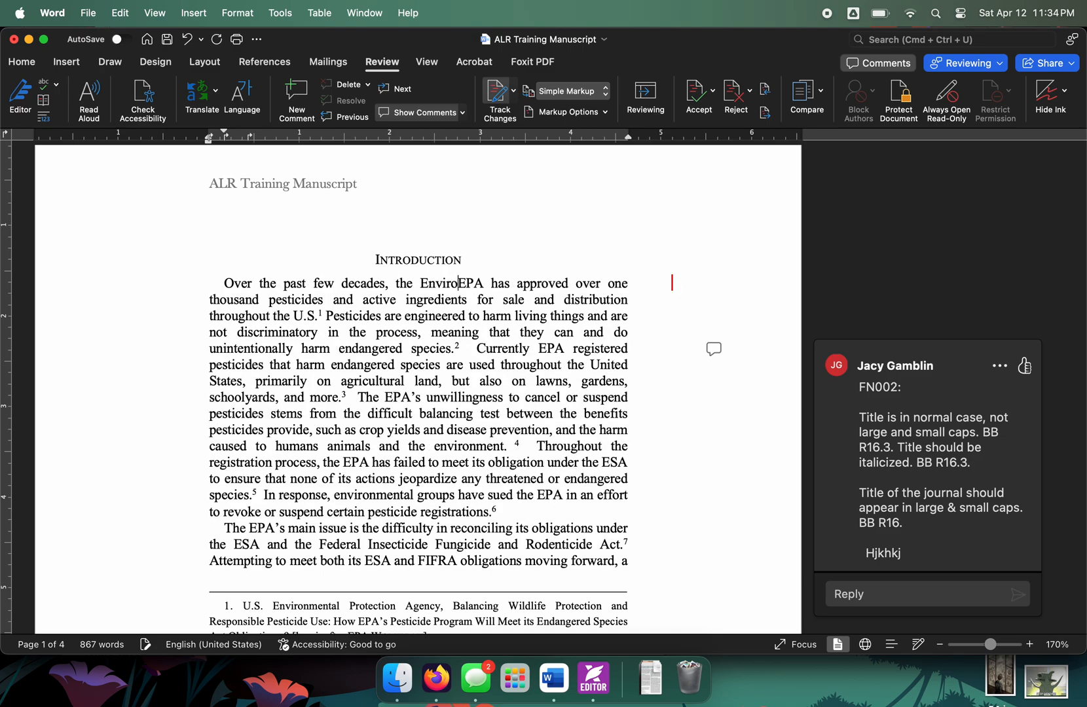
{"action": "type", "text": "tal Prote"}
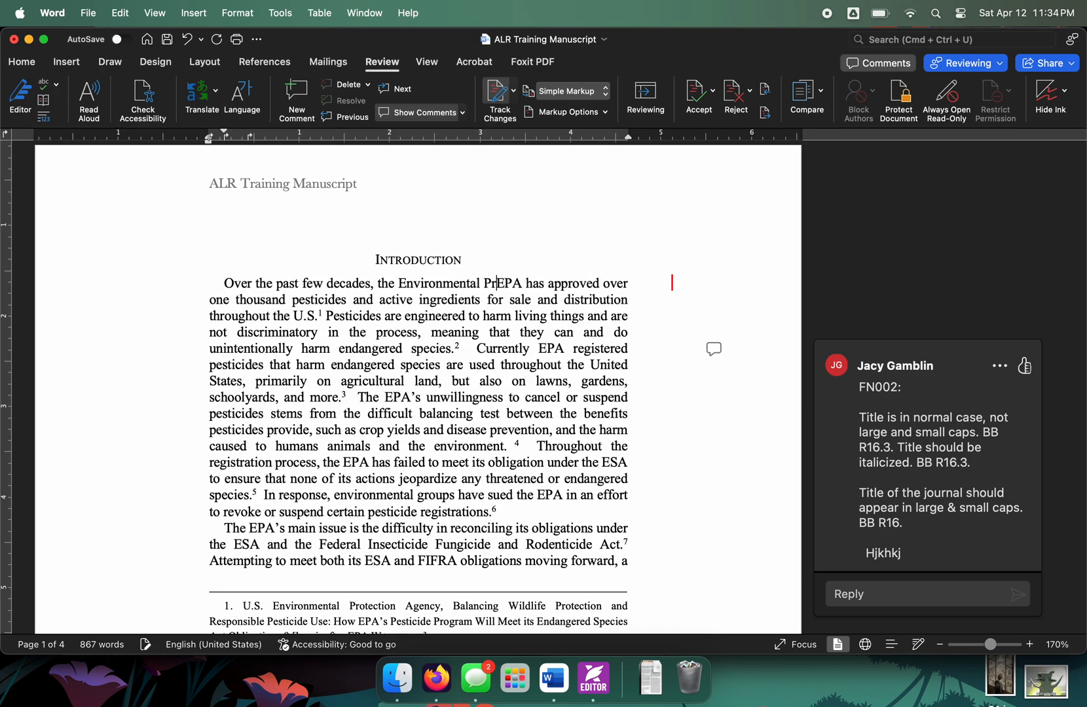
{"action": "type", "text": "ctions Ag"}
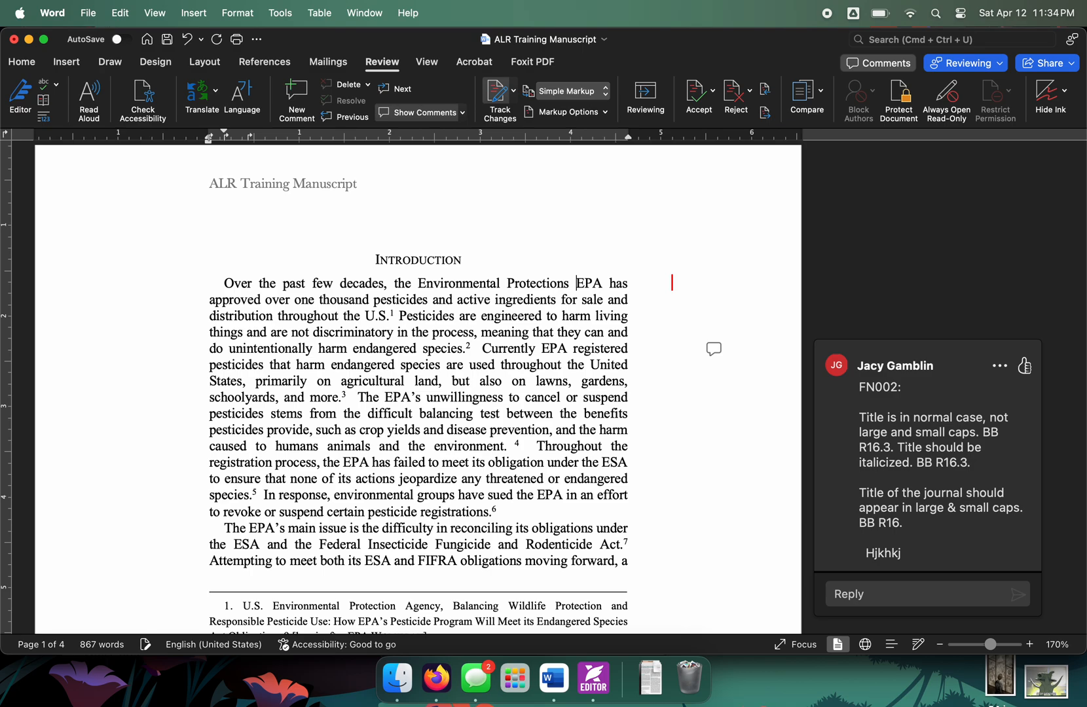
{"action": "type", "text": "ency "}
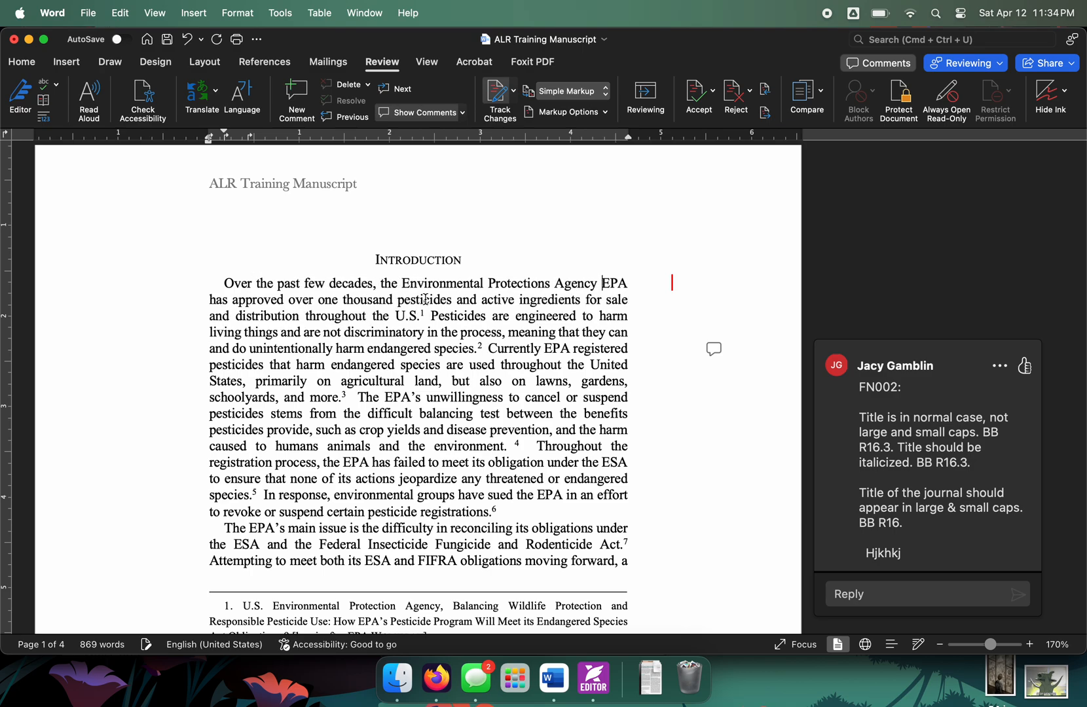
{"action": "type", "text": "(EPA"}
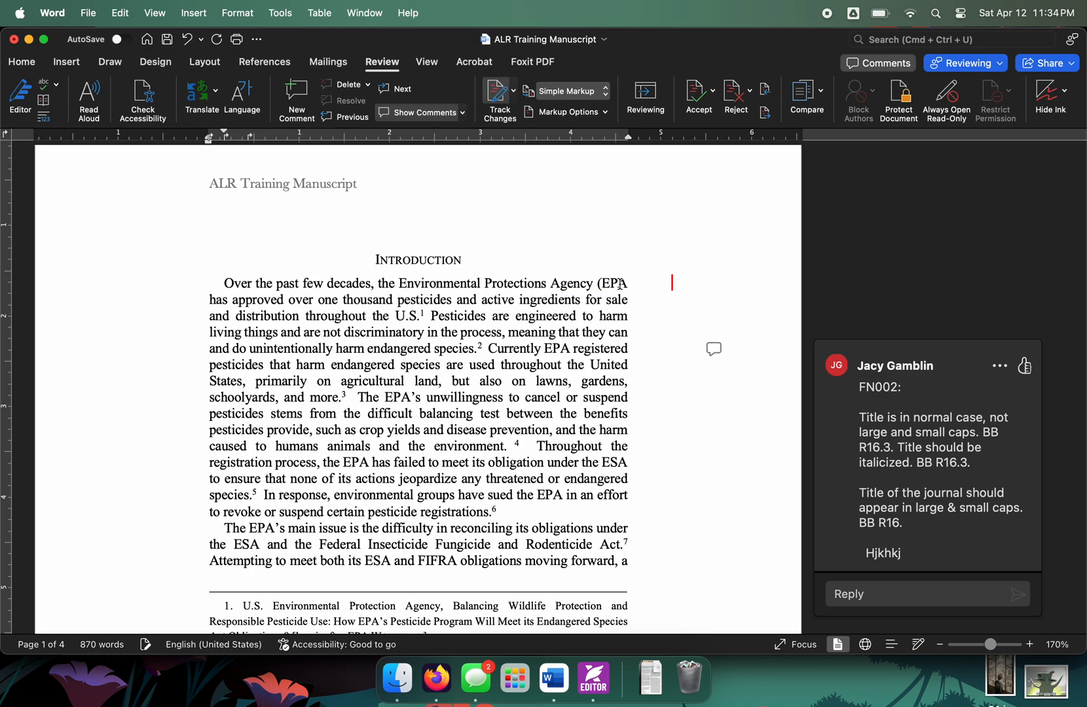
{"action": "type", "text": ")"}
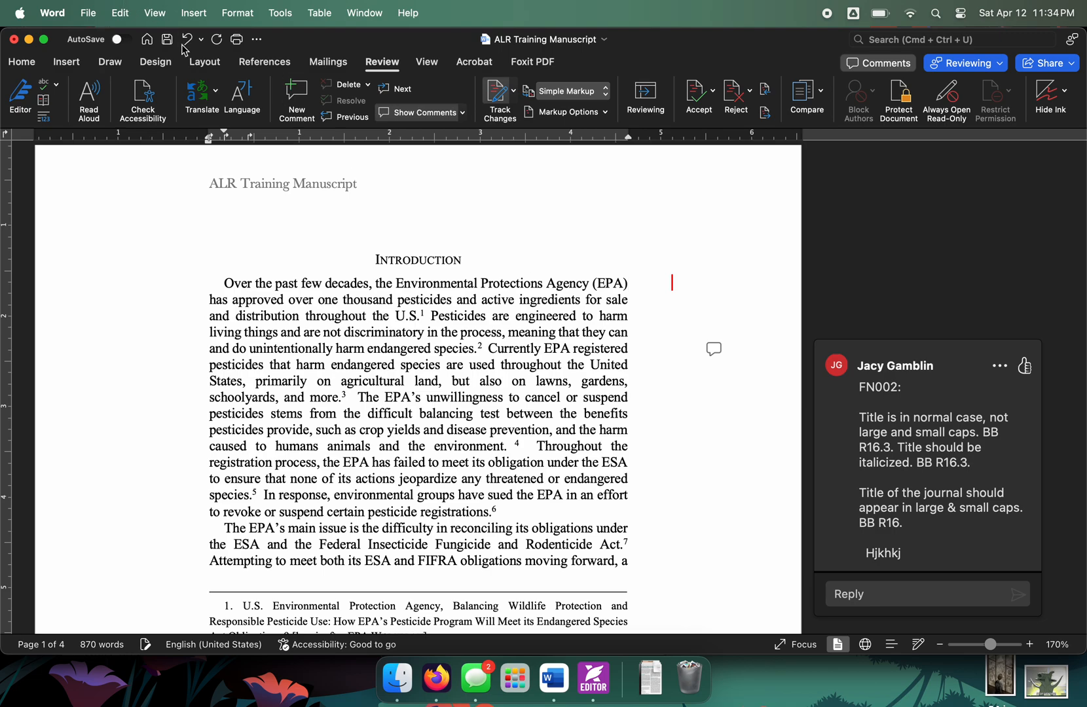
Draft a comment on "Environmental Protections Agency (EPA)" reading "Abbreviations need to be spelled out ATL when used for the first time.".
{"action": "left_click_drag", "start_coordinate": [628, 283], "coordinate": [420, 286]}
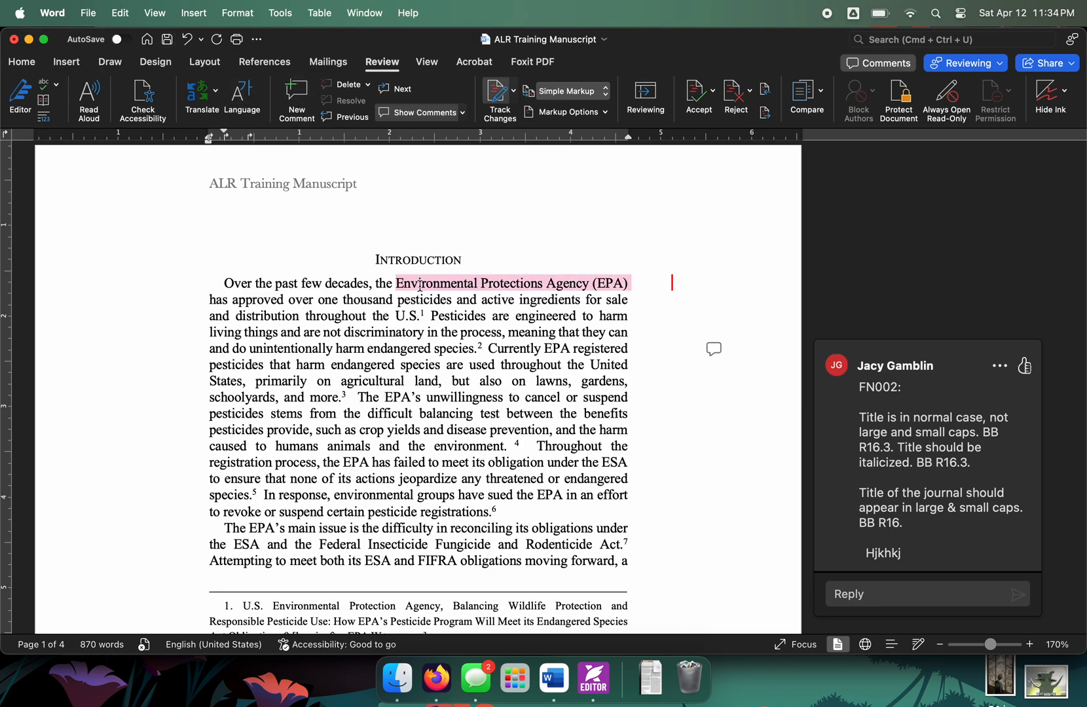
{"action": "left_click", "coordinate": [297, 97]}
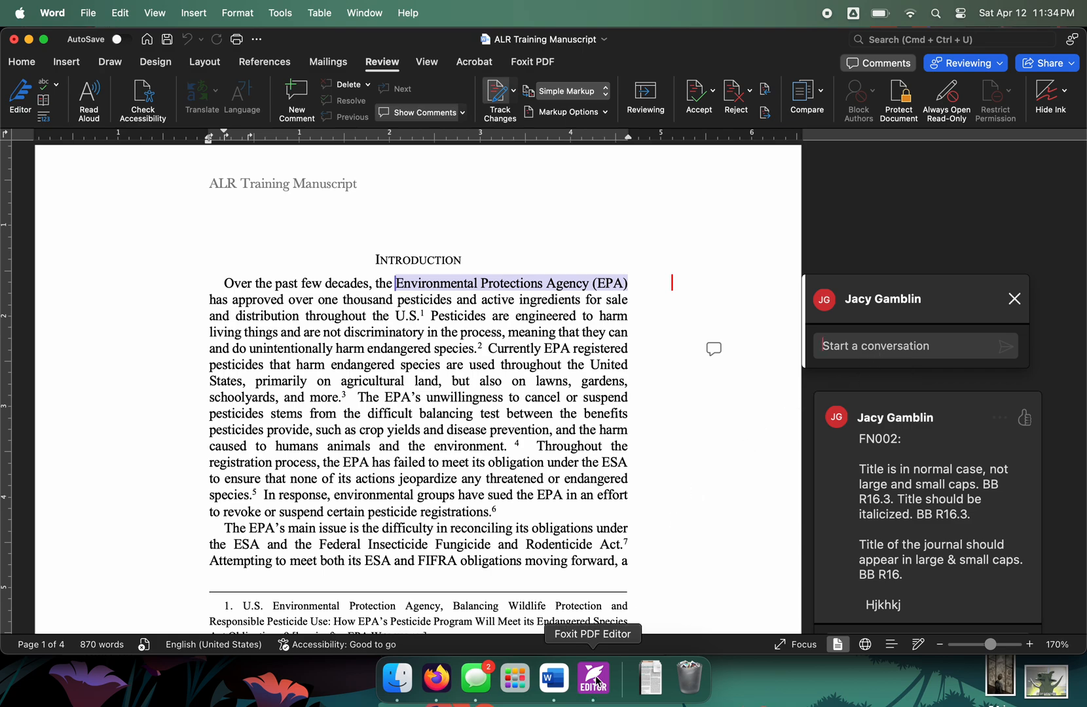
{"action": "type", "text": "Abbrevia"}
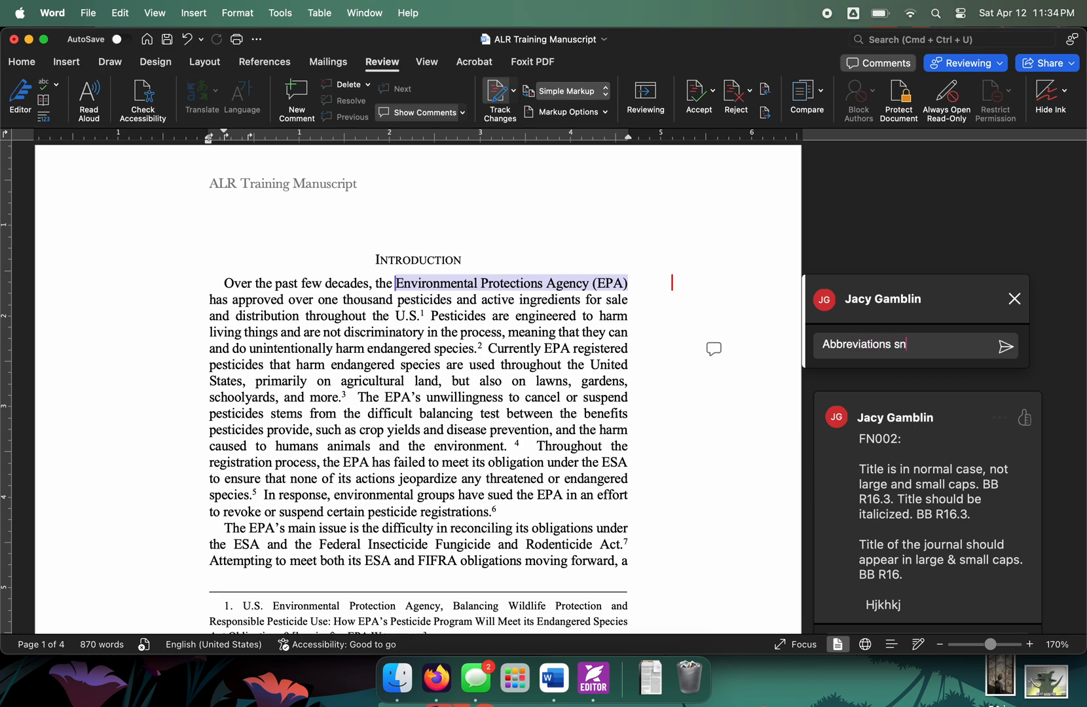
{"action": "type", "text": "tions need to be spelled out"}
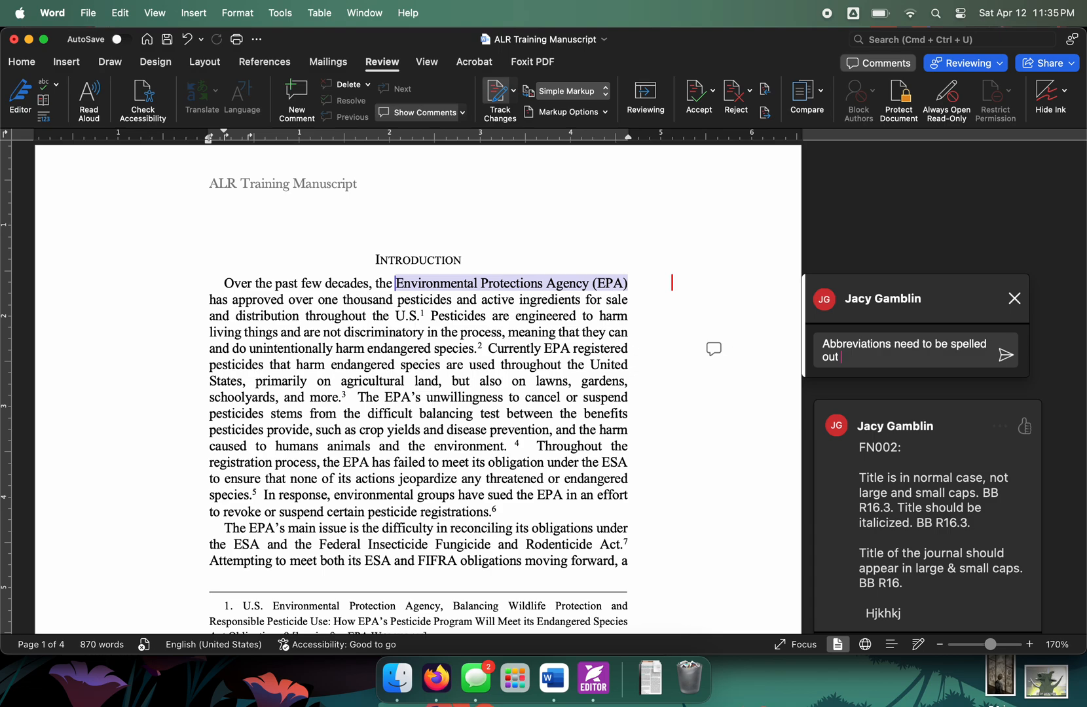
{"action": "type", "text": " ATL when used for the first time"}
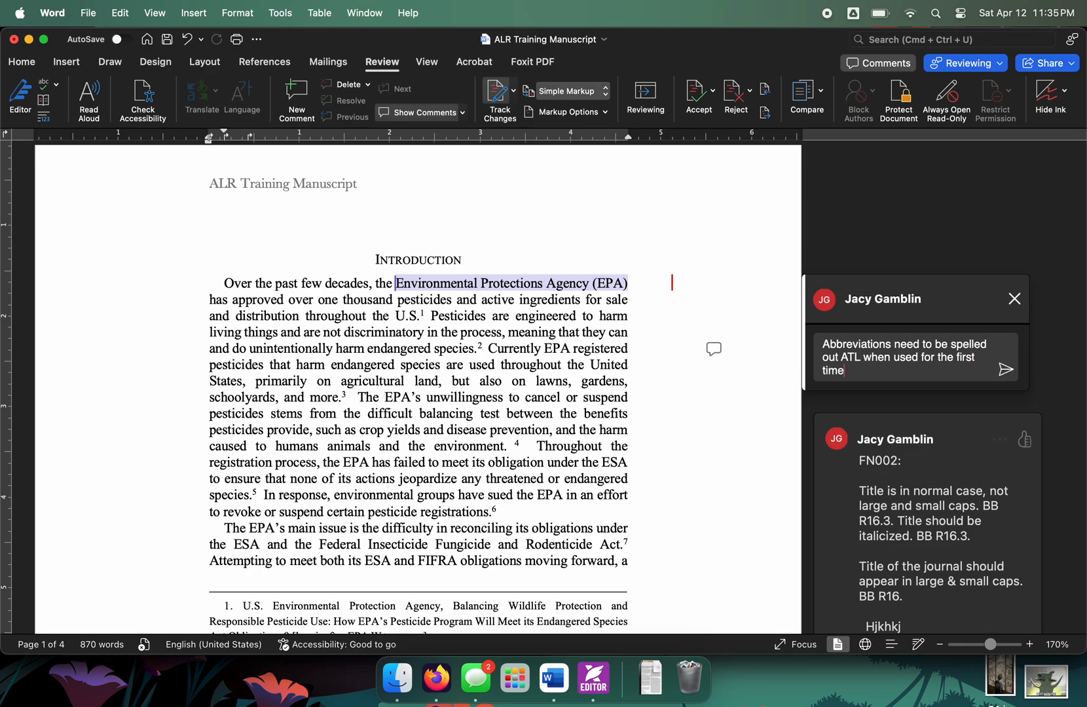
{"action": "type", "text": "."}
Switch to Foxit PDF Editor and look up the section and rule for noting abbreviations in text in the ALR Conventions.
{"action": "left_click", "coordinate": [594, 681]}
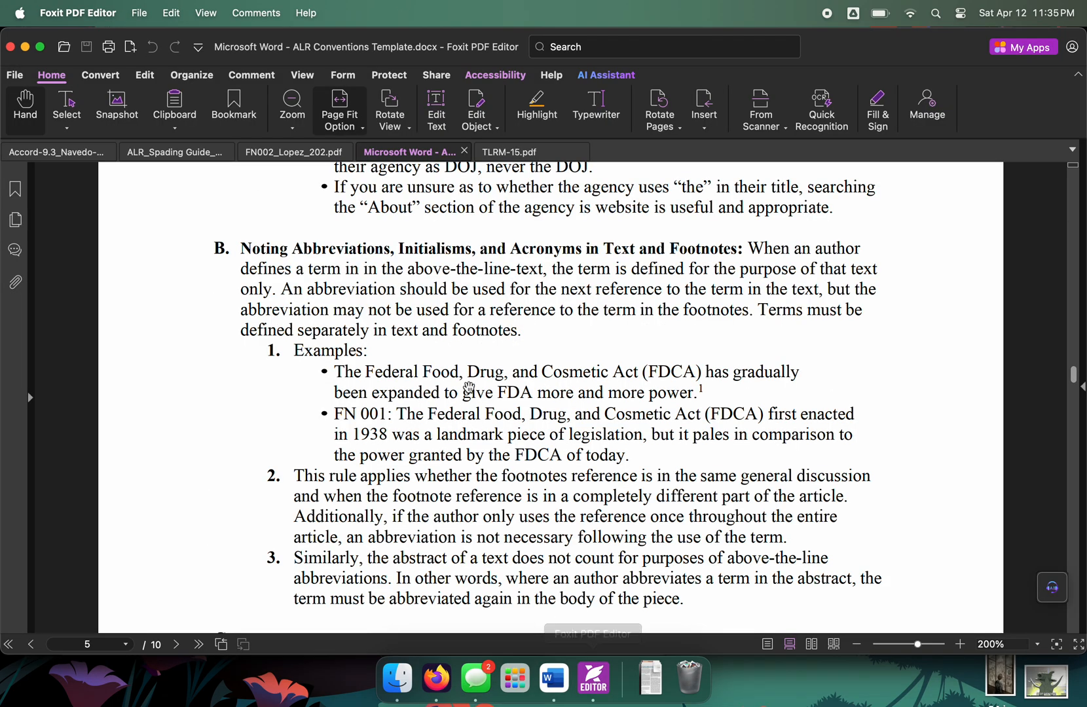
{"action": "scroll", "coordinate": [466, 380], "scroll_direction": "up", "scroll_amount": 10}
{"action": "scroll", "coordinate": [466, 378], "scroll_direction": "up", "scroll_amount": 3}
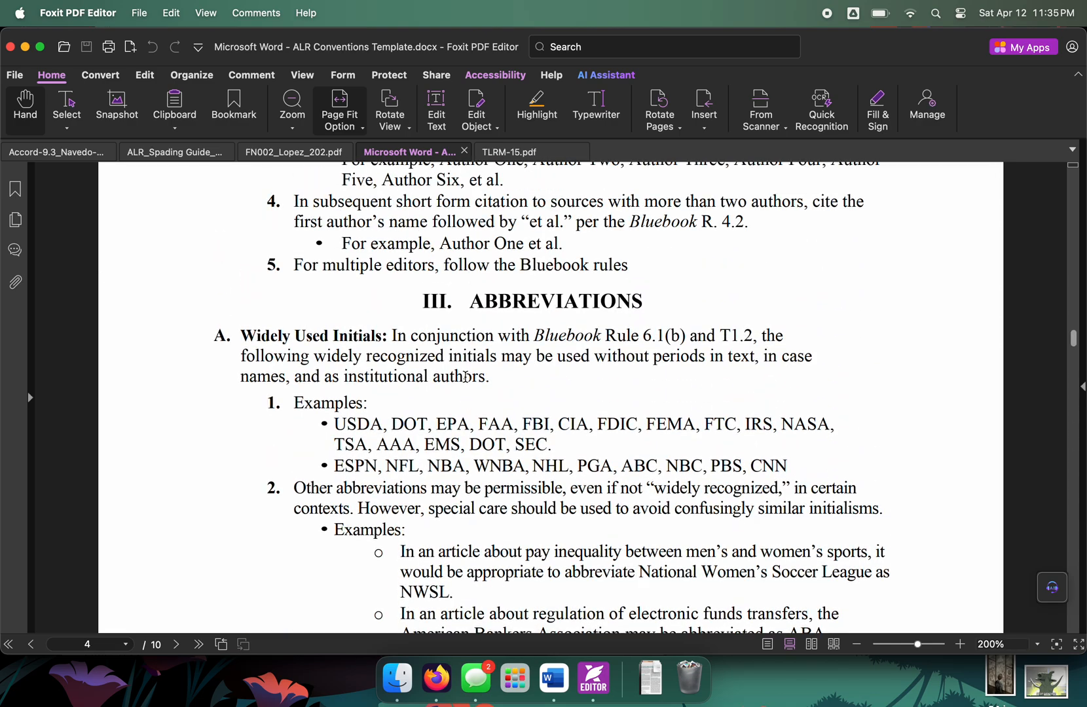
{"action": "scroll", "coordinate": [391, 384], "scroll_direction": "down", "scroll_amount": 8}
{"action": "scroll", "coordinate": [390, 388], "scroll_direction": "down", "scroll_amount": 5}
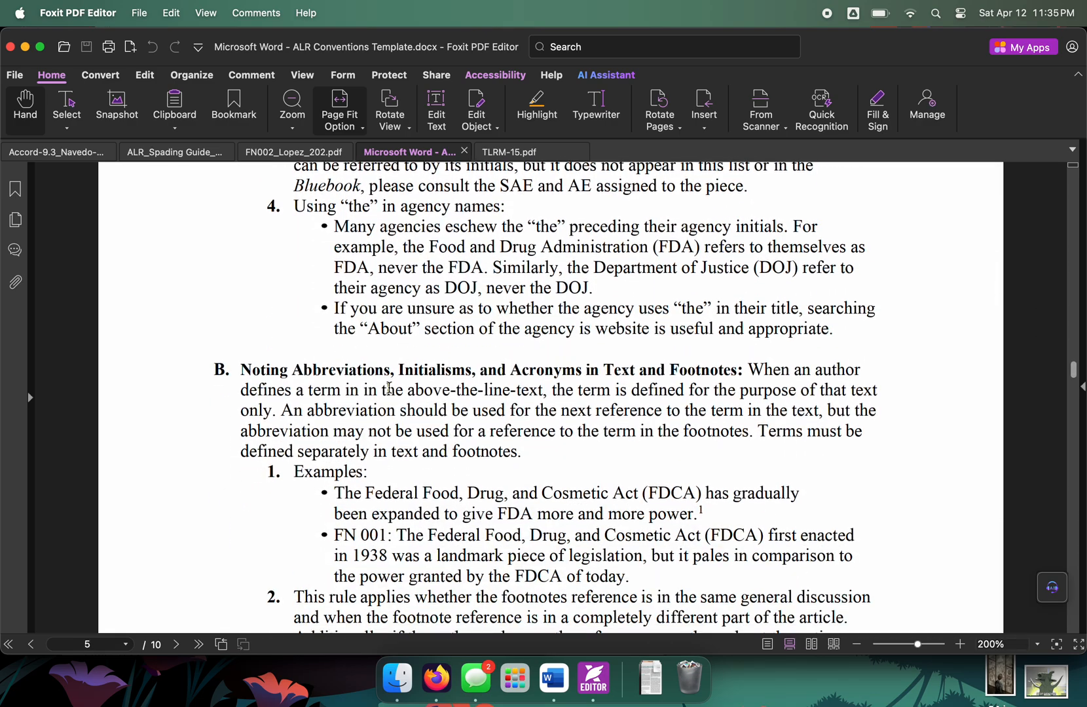
{"action": "scroll", "coordinate": [360, 399], "scroll_direction": "down", "scroll_amount": 2}
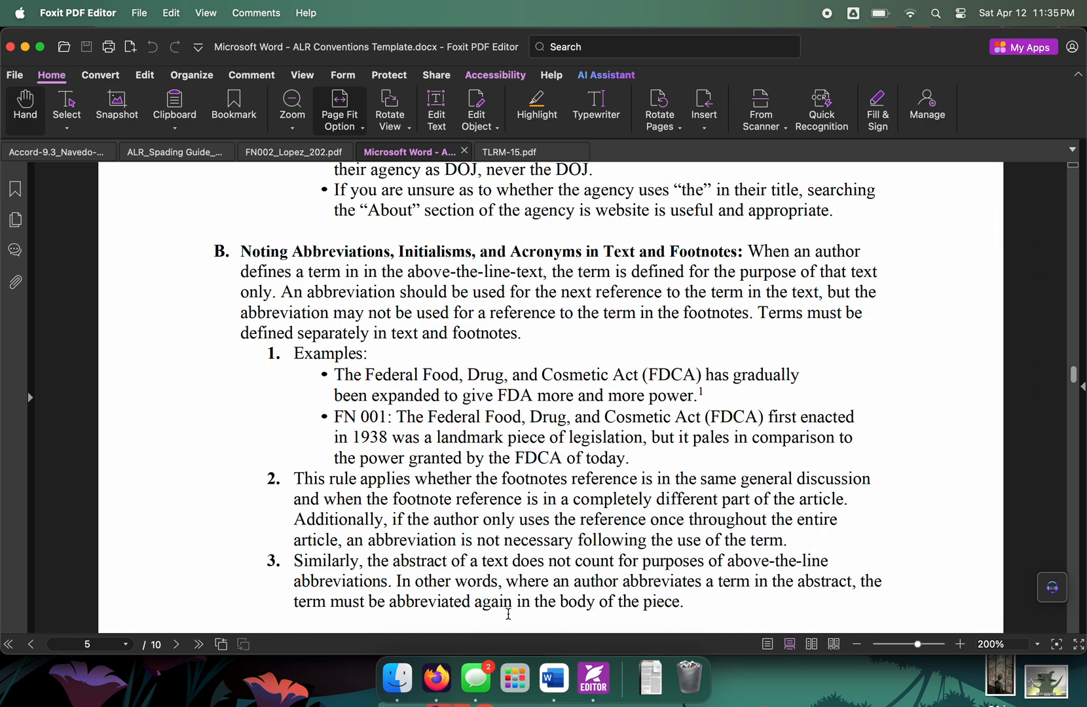
Switch to Word, end the draft comment on "Environmental Protections Agency (EPA)" with the citation "ALR III.B." and post it.
{"action": "left_click", "coordinate": [553, 678]}
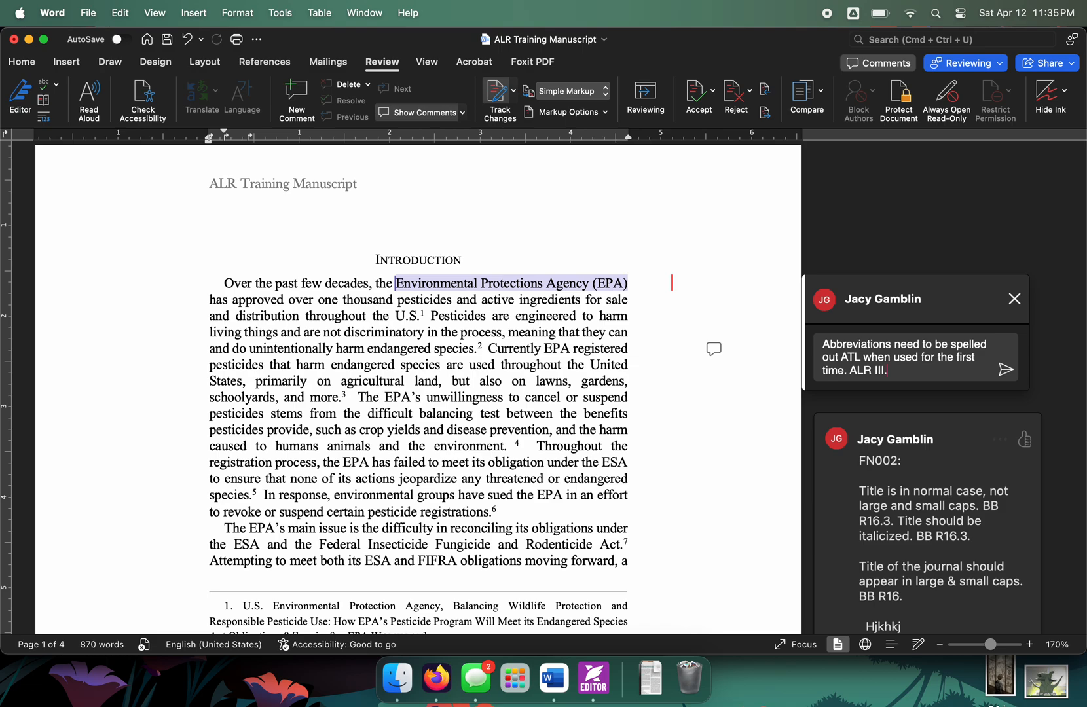
{"action": "type", "text": "."}
{"action": "key", "text": "Return"}
{"action": "key", "text": "BackSpace"}
{"action": "key", "text": "super+Return"}
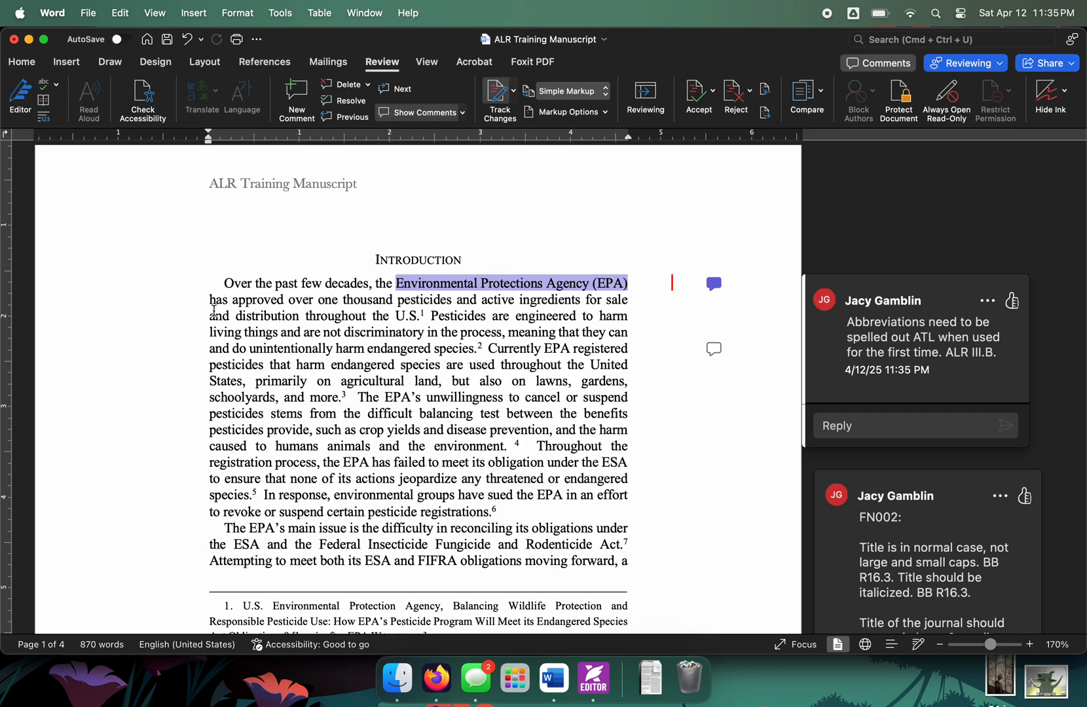
Switch to Foxit PDF Editor and find rule D, "Abbreviating United States", in the ALR Conventions for the "U.S." in the opening sentence.
{"action": "double_click", "coordinate": [406, 316]}
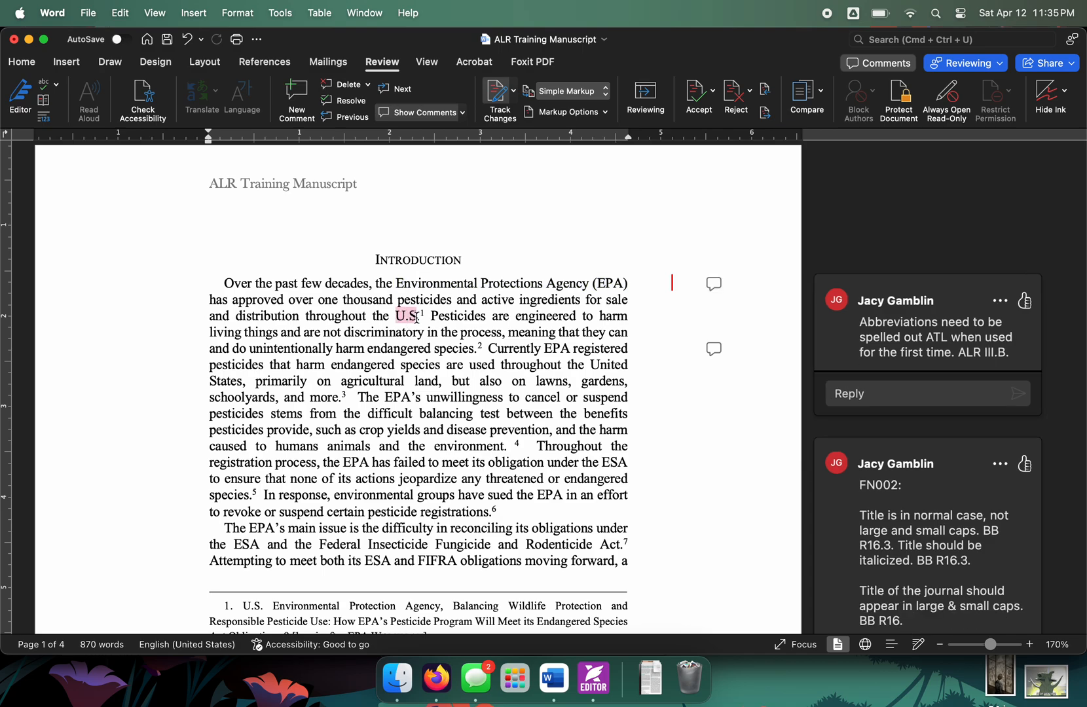
{"action": "left_click", "coordinate": [439, 382]}
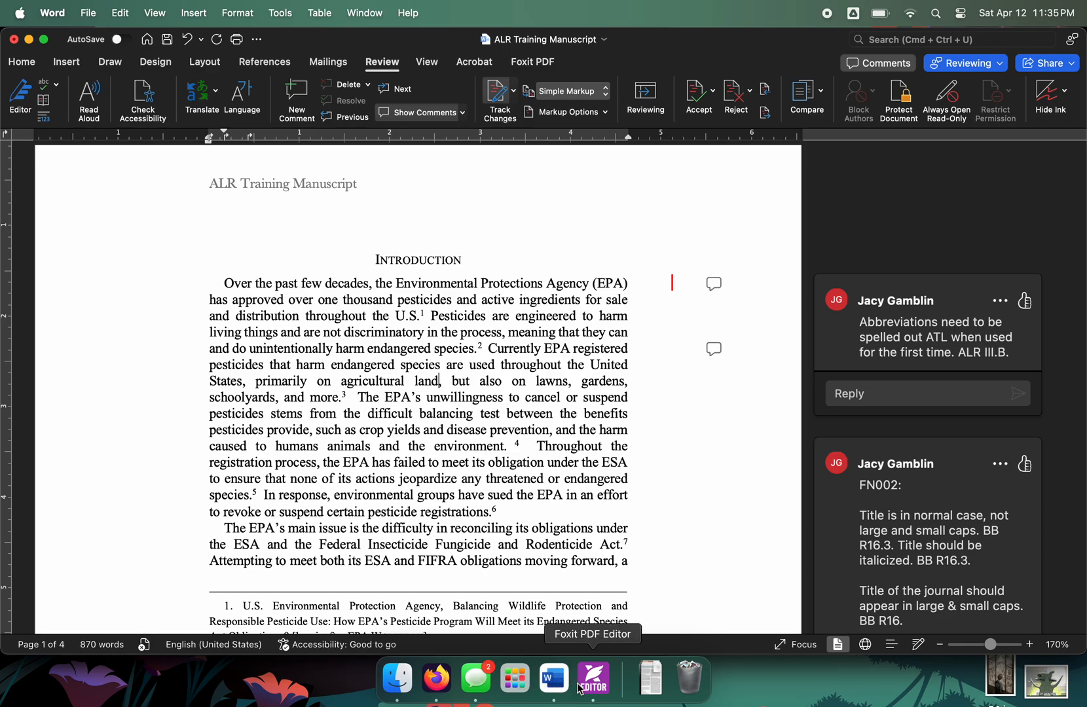
{"action": "left_click", "coordinate": [580, 684]}
{"action": "scroll", "coordinate": [608, 473], "scroll_direction": "down", "scroll_amount": 10}
{"action": "scroll", "coordinate": [608, 473], "scroll_direction": "up", "scroll_amount": 3}
{"action": "scroll", "coordinate": [607, 472], "scroll_direction": "down", "scroll_amount": 1}
{"action": "scroll", "coordinate": [607, 473], "scroll_direction": "down", "scroll_amount": 1}
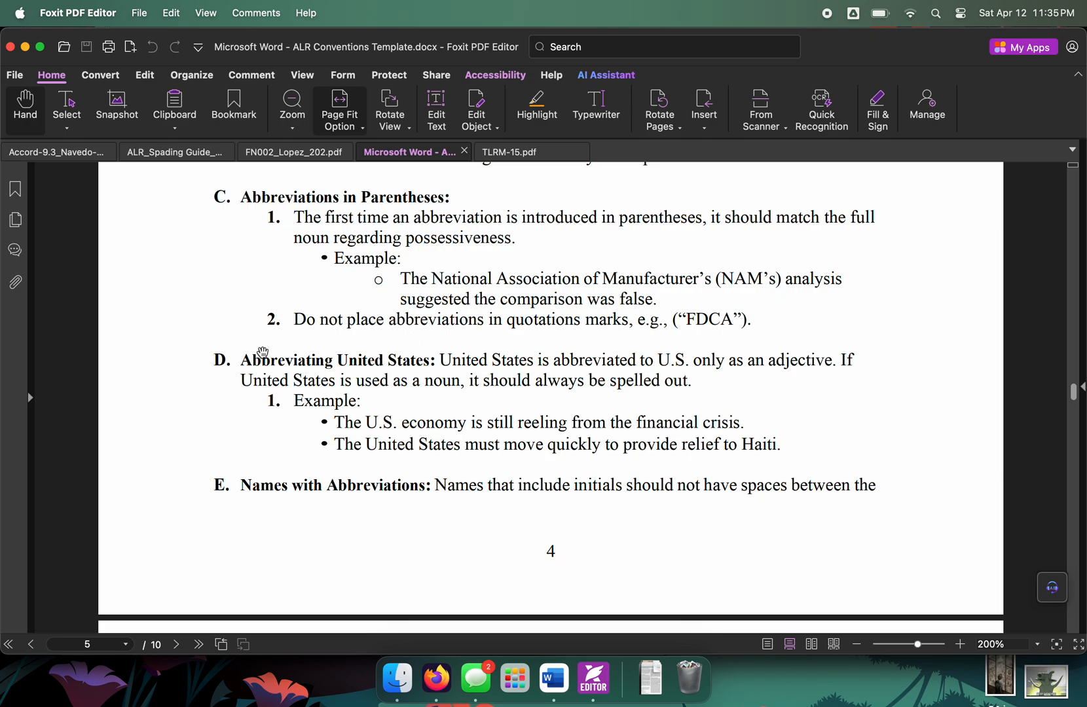
{"action": "left_click_drag", "start_coordinate": [249, 360], "coordinate": [717, 382]}
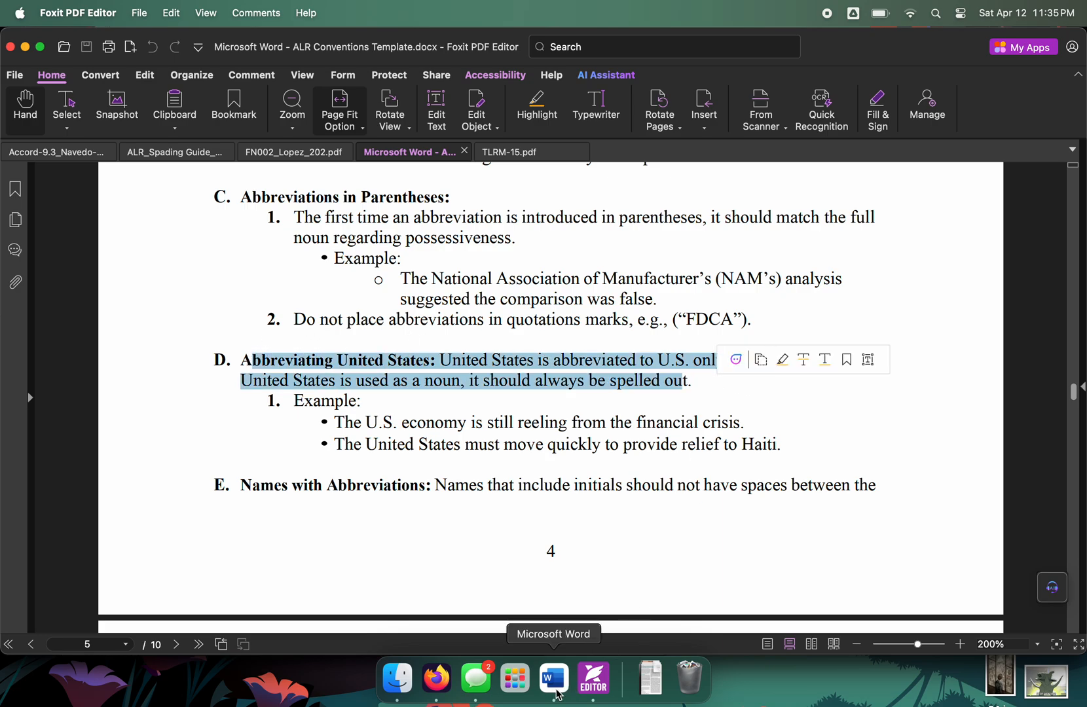
Switch to Word and replace "U.S." at the end of the Introduction's first sentence with "United States.".
{"action": "left_click", "coordinate": [562, 694]}
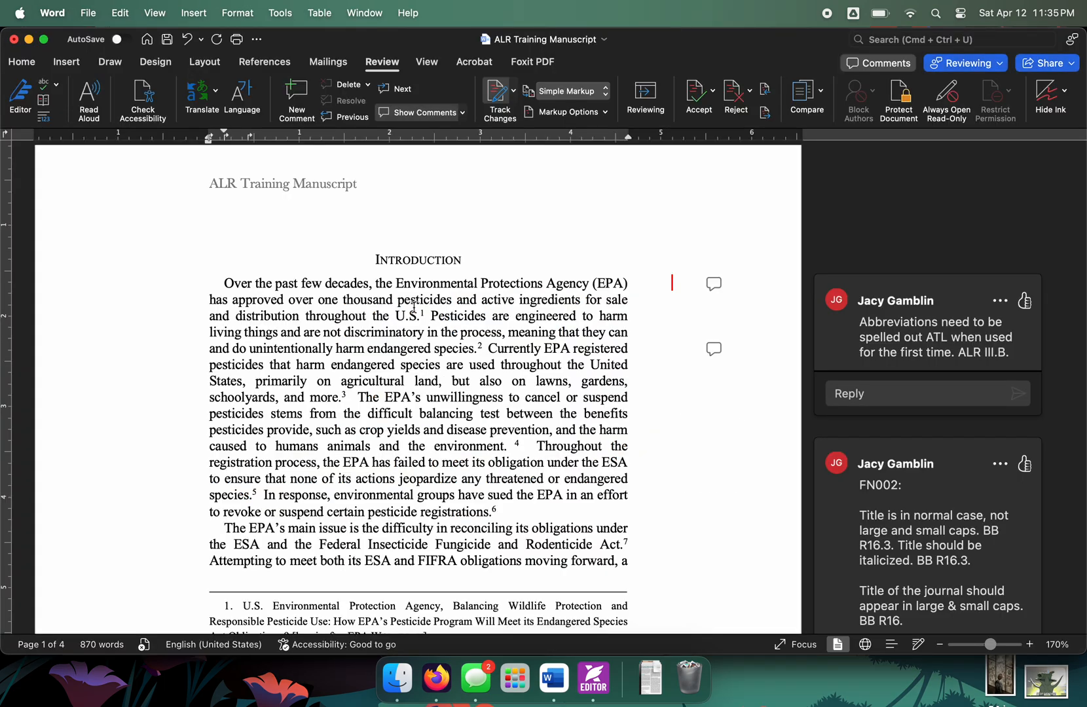
{"action": "key", "text": "BackSpace"}
{"action": "type", "text": "tates"}
{"action": "left_click", "coordinate": [400, 315]}
{"action": "key", "text": "BackSpace"}
{"action": "type", "text": "nited"}
{"action": "left_click", "coordinate": [459, 317]}
{"action": "type", "text": "."}
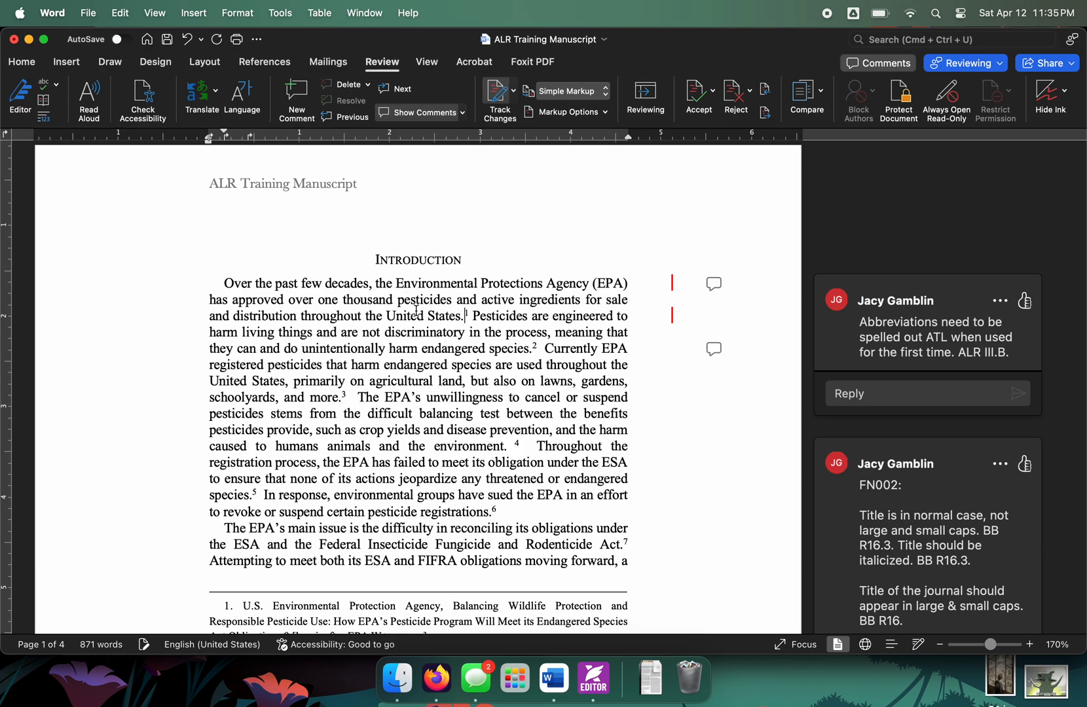
Draft a comment on "United States" in the first sentence reading "United States is spelled out when used as a noun.".
{"action": "left_click_drag", "start_coordinate": [389, 315], "coordinate": [457, 319]}
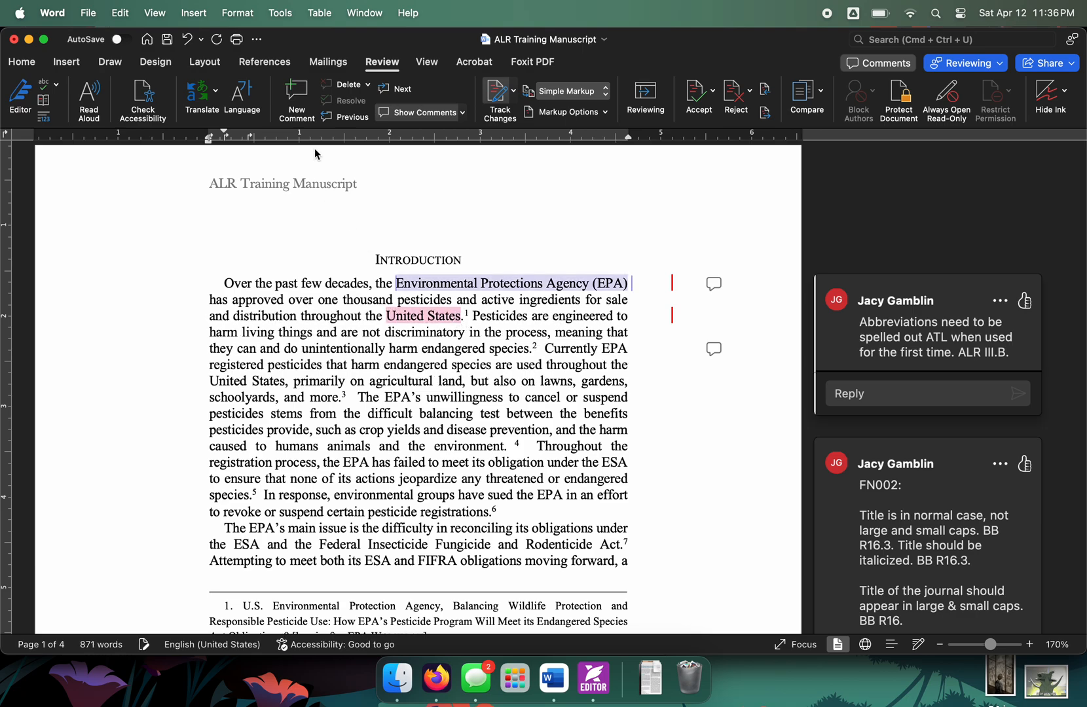
{"action": "left_click", "coordinate": [297, 98]}
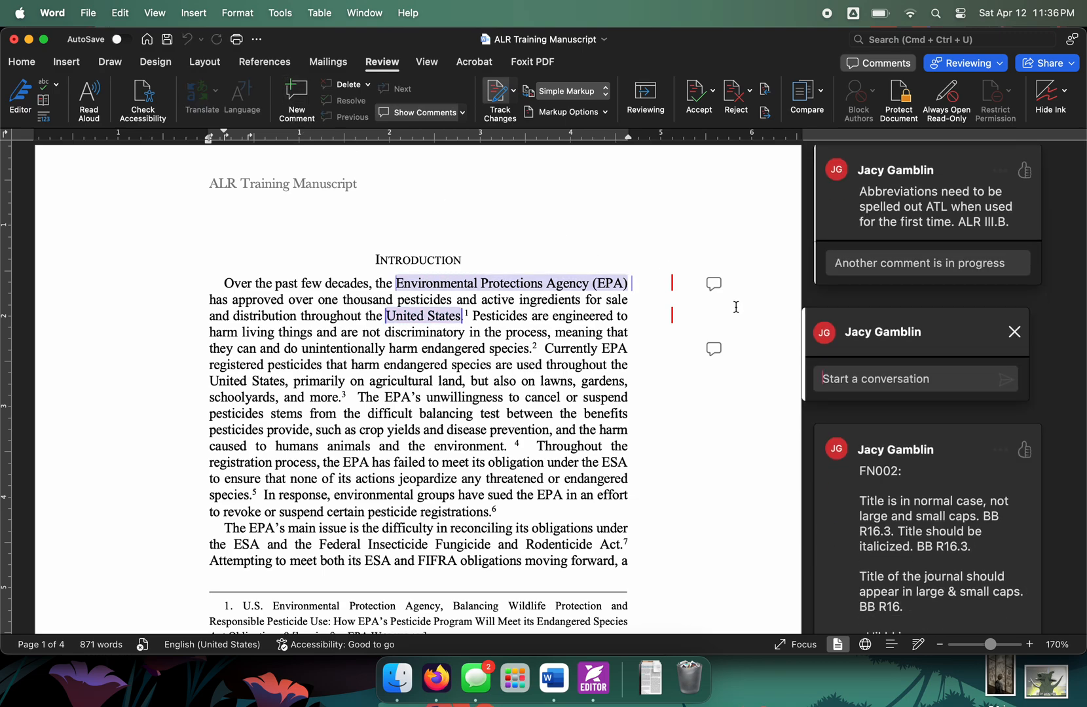
{"action": "type", "text": "Uni"}
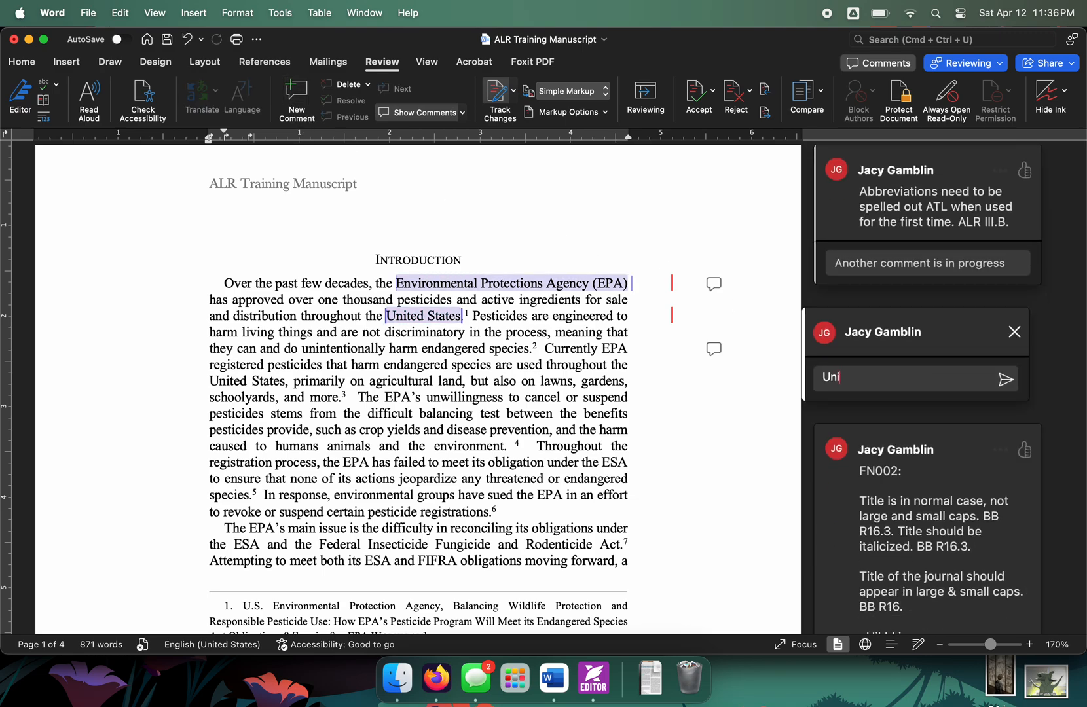
{"action": "type", "text": "ted St"}
{"action": "key", "text": "BackSpace"}
{"action": "key", "text": "BackSpace"}
{"action": "key", "text": "BackSpace"}
{"action": "type", "text": "spelled out when"}
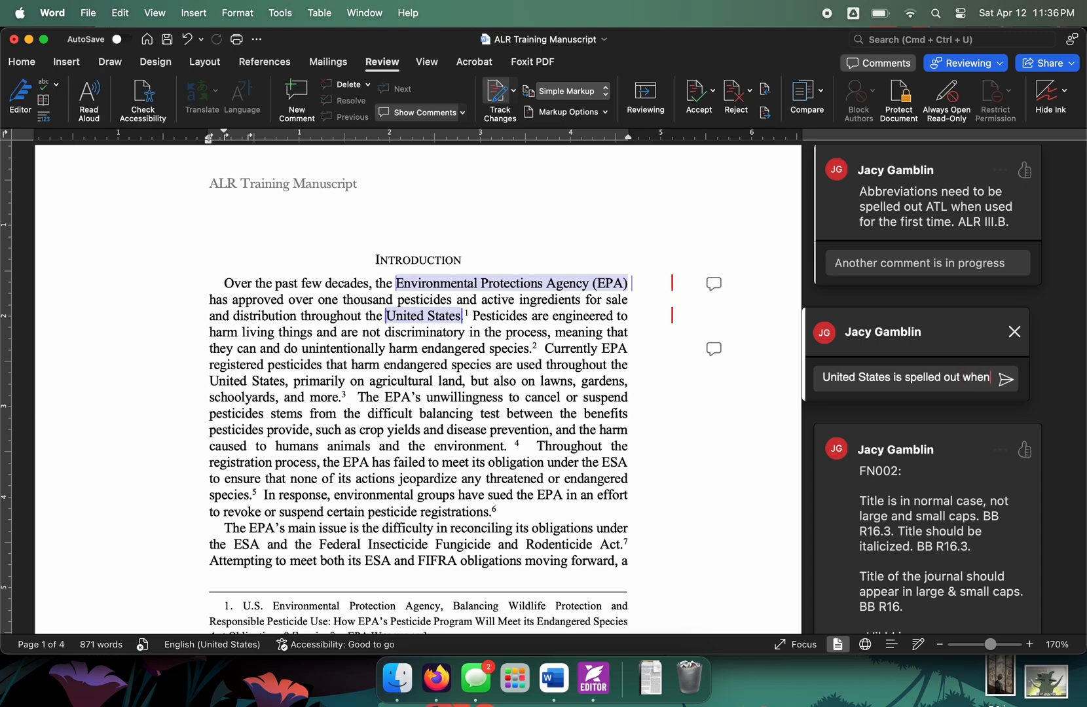
{"action": "type", "text": " used as a noun."}
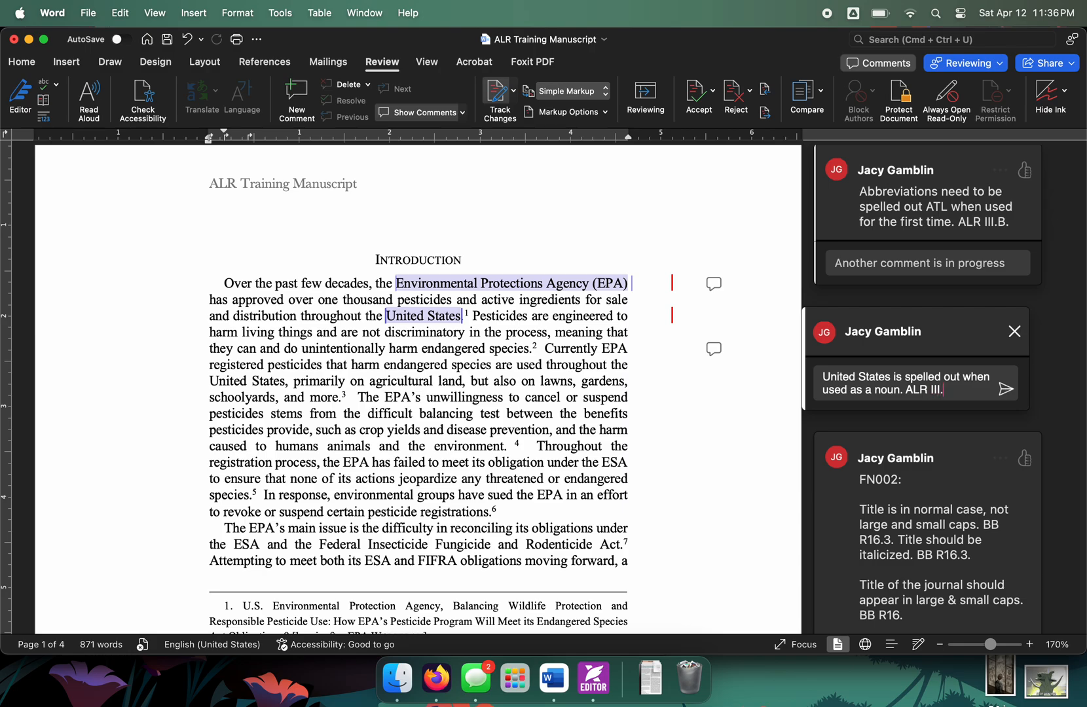
Add the citation "ALR III.D." to the "United States" comment, checking the rule letter in Foxit PDF Editor, and post the comment in Word.
{"action": "type", "text": " ALR III."}
{"action": "left_click", "coordinate": [593, 678]}
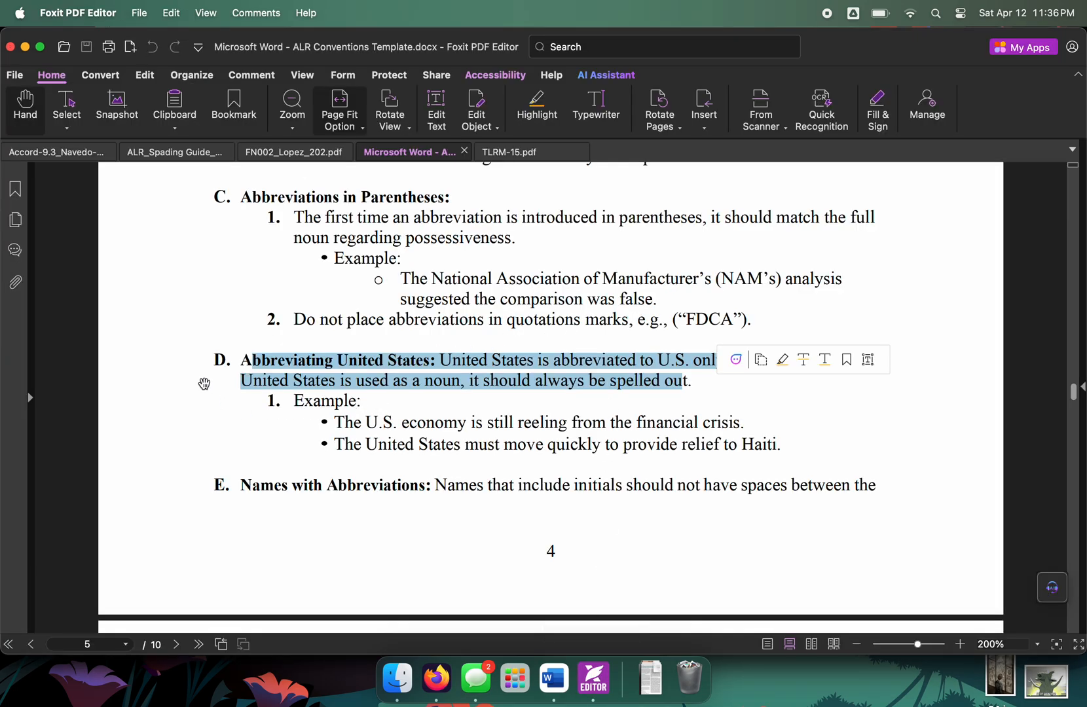
{"action": "key", "text": "super+Tab"}
{"action": "type", "text": "D"}
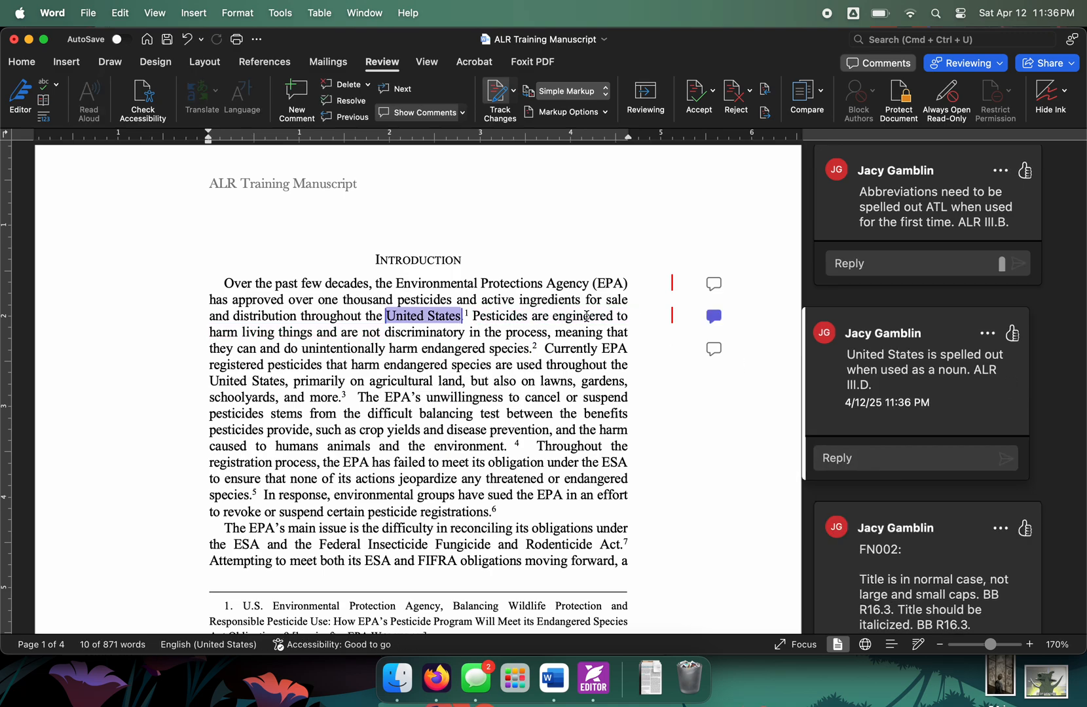
Select "Pesticides are engineered to harm living things and are not discriminatory", and search TLRM-15.pdf in Foxit PDF Editor for "passive" up to section 5.01.
{"action": "mouse_move", "coordinate": [473, 315]}
{"action": "left_mouse_down"}
{"action": "mouse_move", "coordinate": [457, 338]}
{"action": "mouse_move", "coordinate": [468, 337]}
{"action": "left_mouse_up"}
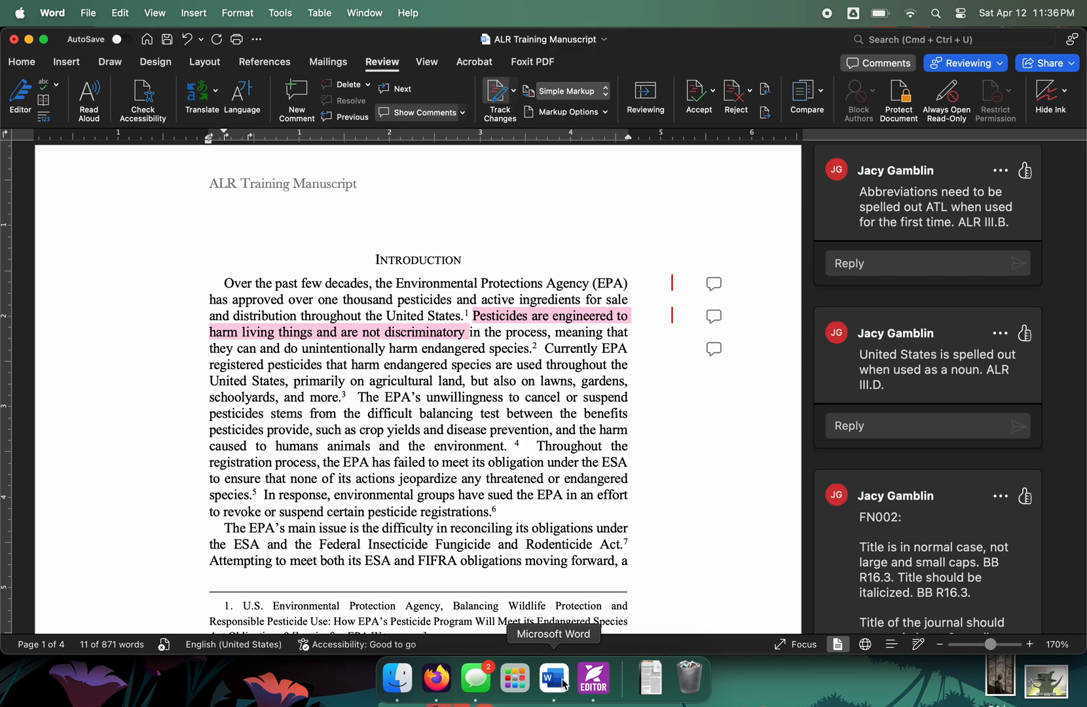
{"action": "left_click", "coordinate": [597, 684]}
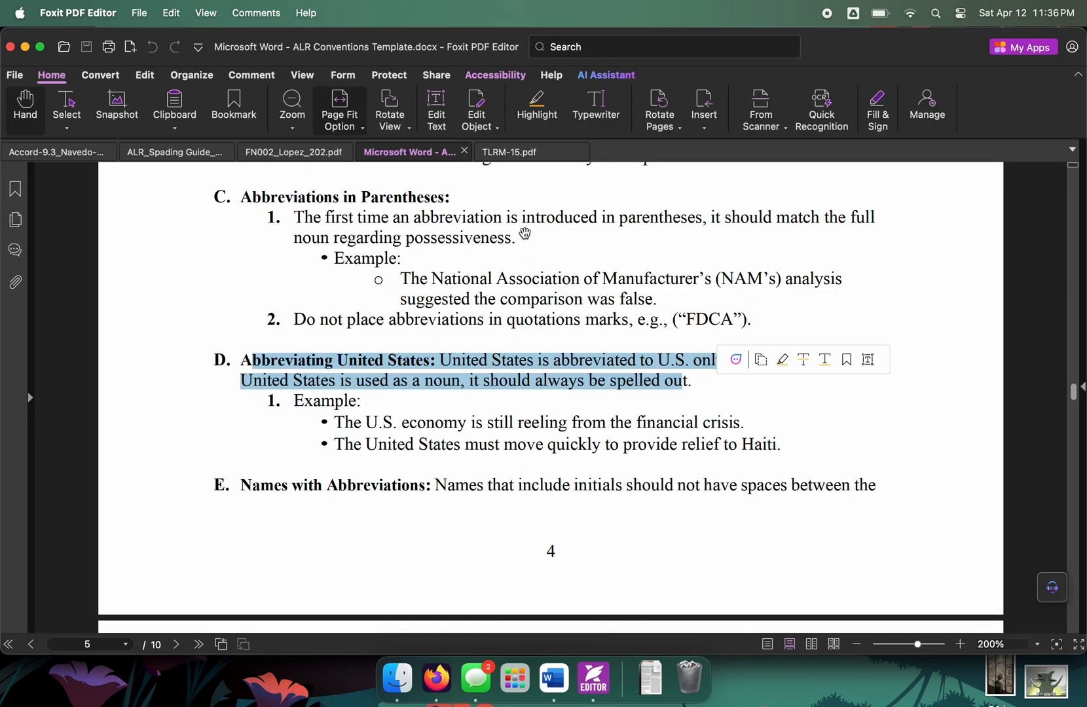
{"action": "left_click", "coordinate": [507, 155]}
{"action": "key", "text": "super+f"}
{"action": "type", "text": "pass"}
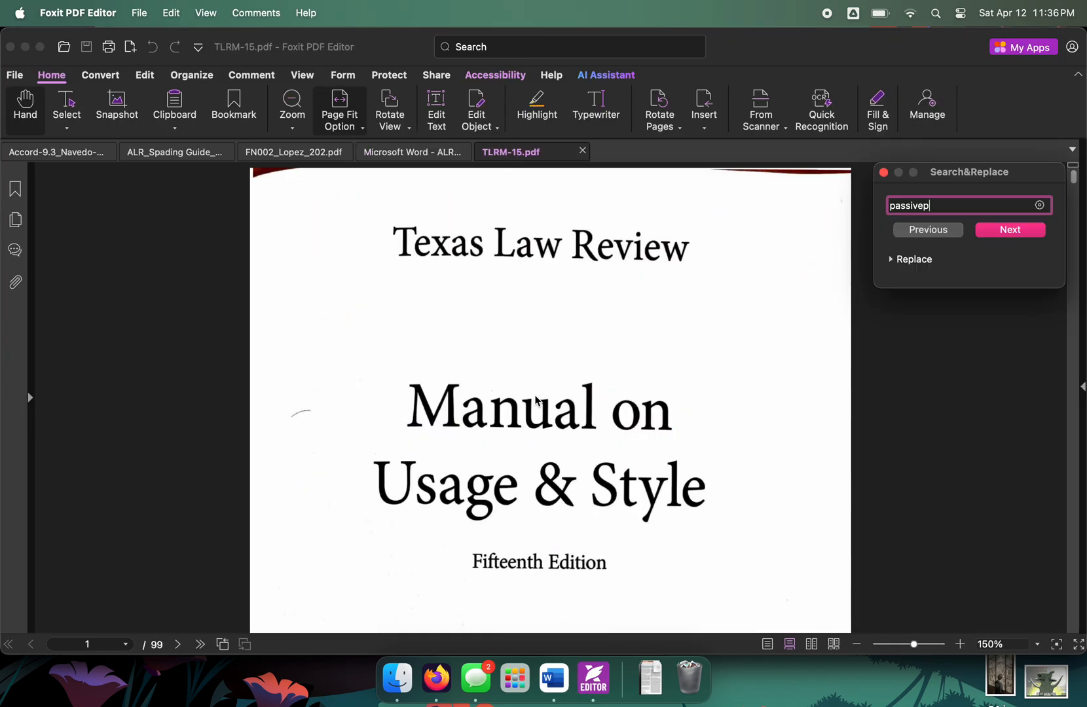
{"action": "type", "text": "i"}
{"action": "key", "text": "BackSpace"}
{"action": "key", "text": "BackSpace"}
{"action": "key", "text": "BackSpace"}
{"action": "key", "text": "BackSpace"}
{"action": "key", "text": "BackSpace"}
{"action": "key", "text": "Return"}
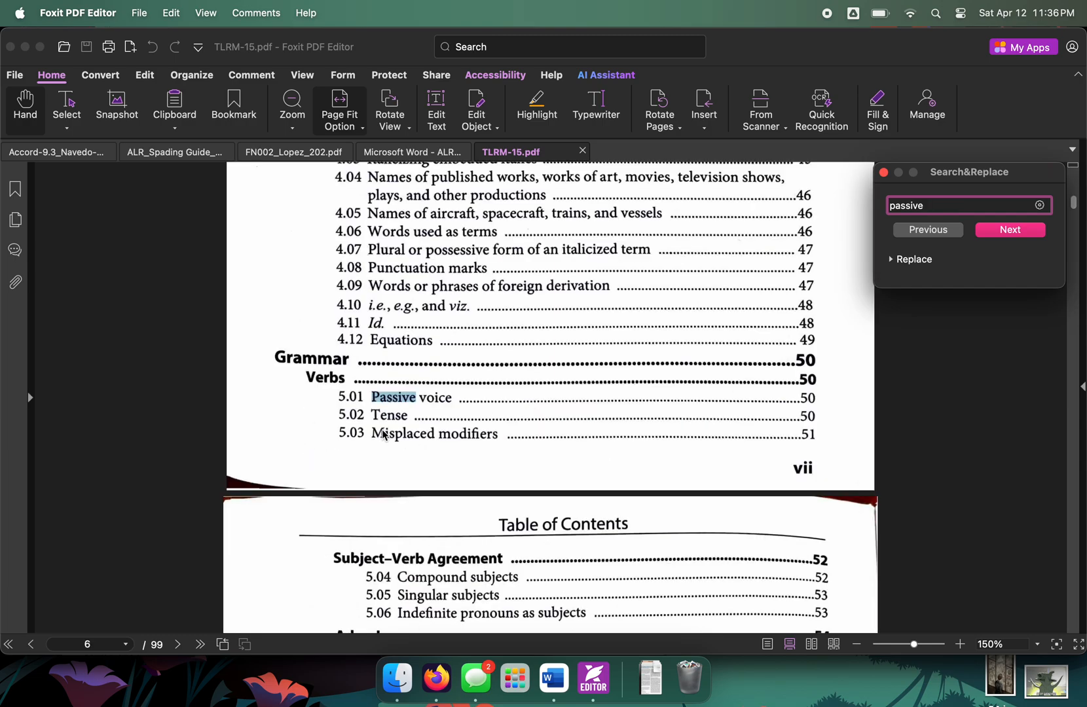
{"action": "left_click", "coordinate": [999, 231]}
{"action": "left_click", "coordinate": [512, 420]}
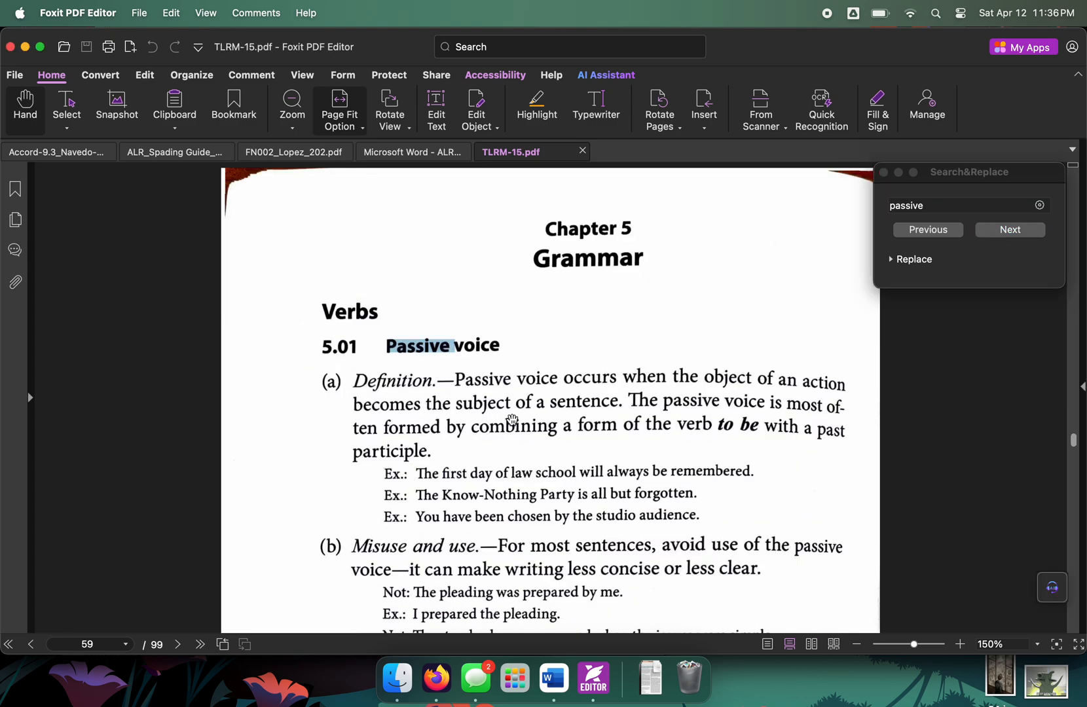
Read the definition, misuse and examples of passive voice in section 5.01 of the Texas Law Review manual.
{"action": "scroll", "coordinate": [546, 446], "scroll_direction": "down", "scroll_amount": 3}
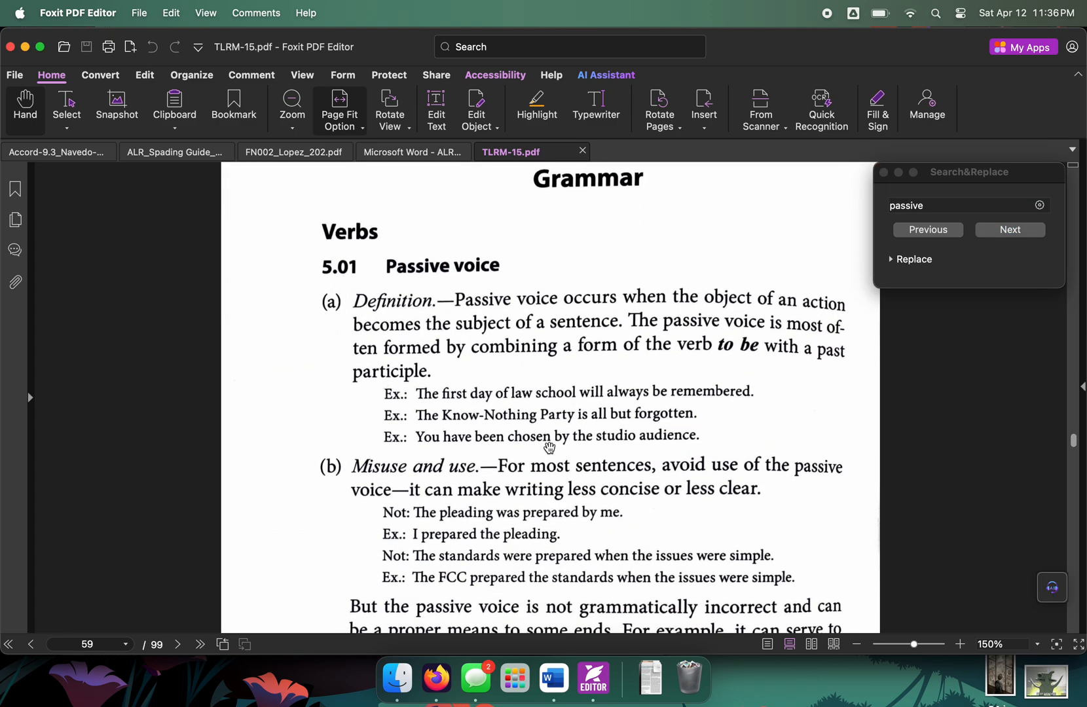
{"action": "scroll", "coordinate": [622, 404], "scroll_direction": "up", "scroll_amount": 2}
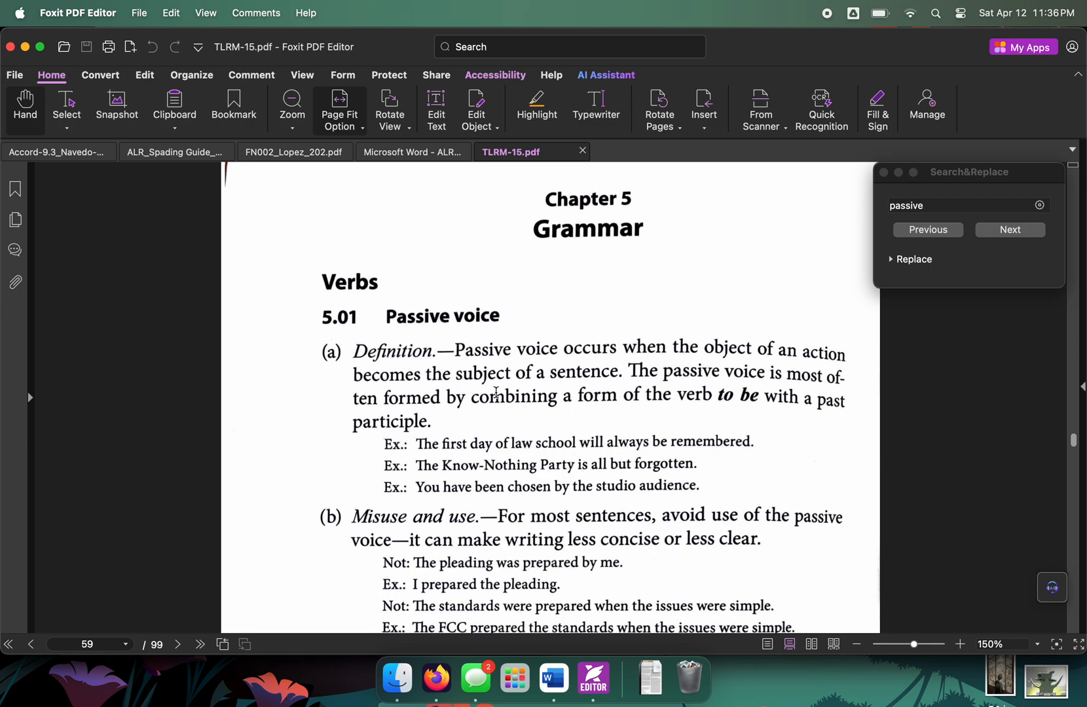
{"action": "scroll", "coordinate": [522, 355], "scroll_direction": "down", "scroll_amount": 1}
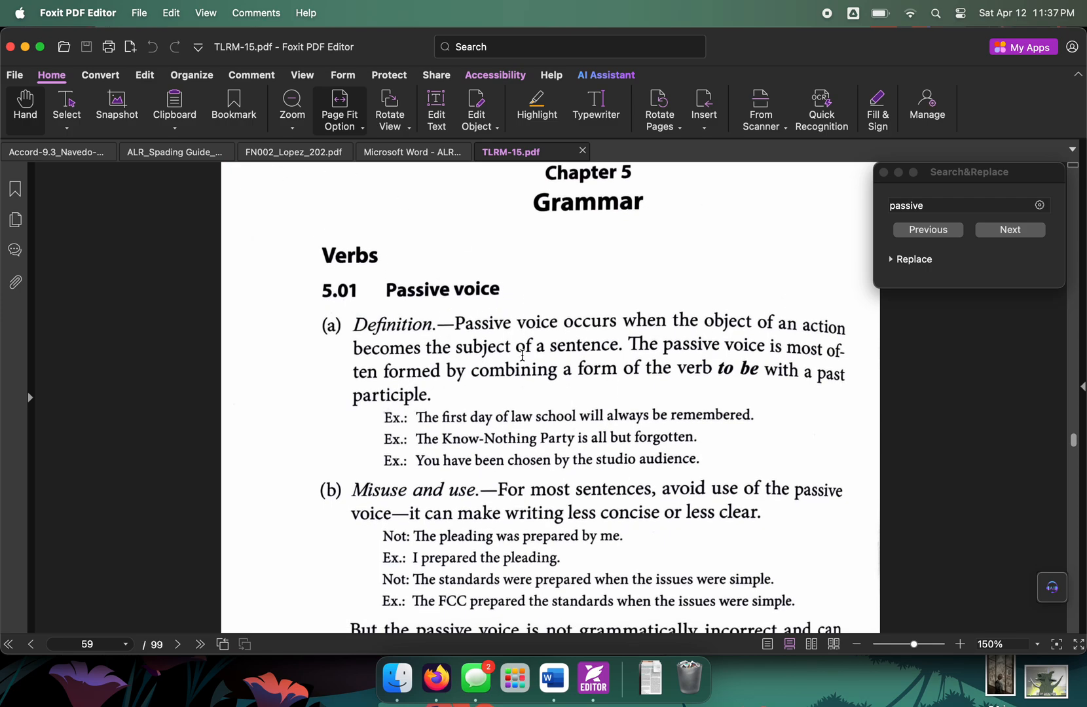
{"action": "scroll", "coordinate": [522, 354], "scroll_direction": "down", "scroll_amount": 1}
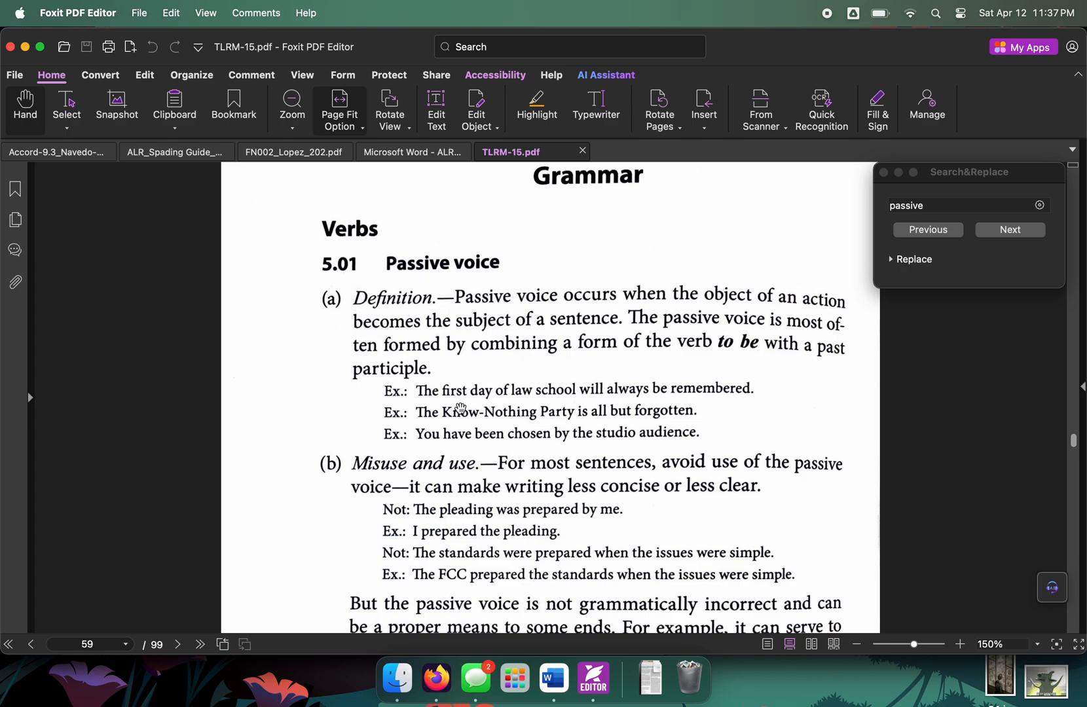
{"action": "scroll", "coordinate": [460, 408], "scroll_direction": "down", "scroll_amount": 7}
{"action": "scroll", "coordinate": [460, 409], "scroll_direction": "up", "scroll_amount": 8}
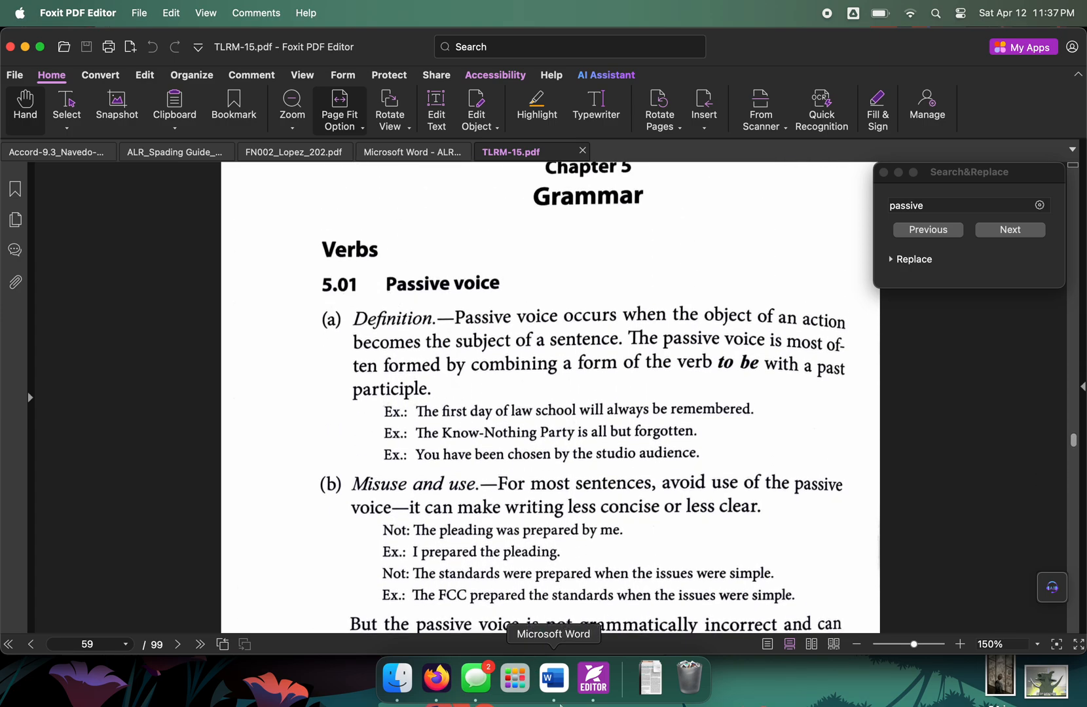
{"action": "scroll", "coordinate": [421, 407], "scroll_direction": "down", "scroll_amount": 2}
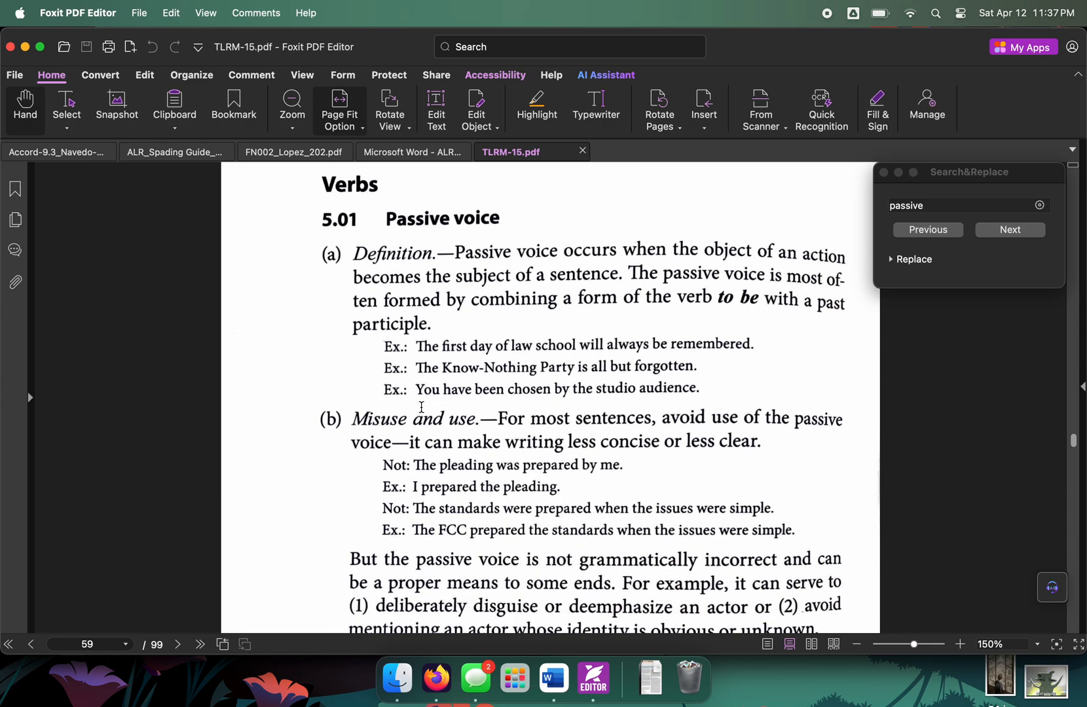
{"action": "scroll", "coordinate": [516, 407], "scroll_direction": "up", "scroll_amount": 1}
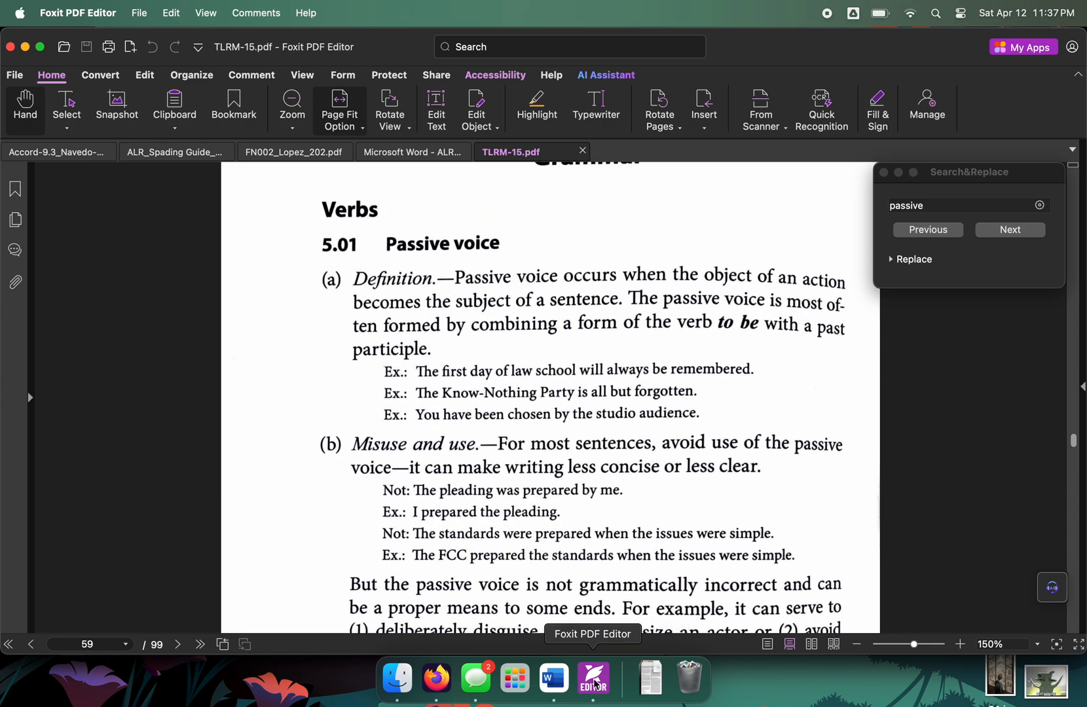
Switch to Word and post a comment on the selected "Pesticides are engineered" text reading "Discretionary Edit: passive voice. TLRM 5.01.".
{"action": "left_click", "coordinate": [554, 681]}
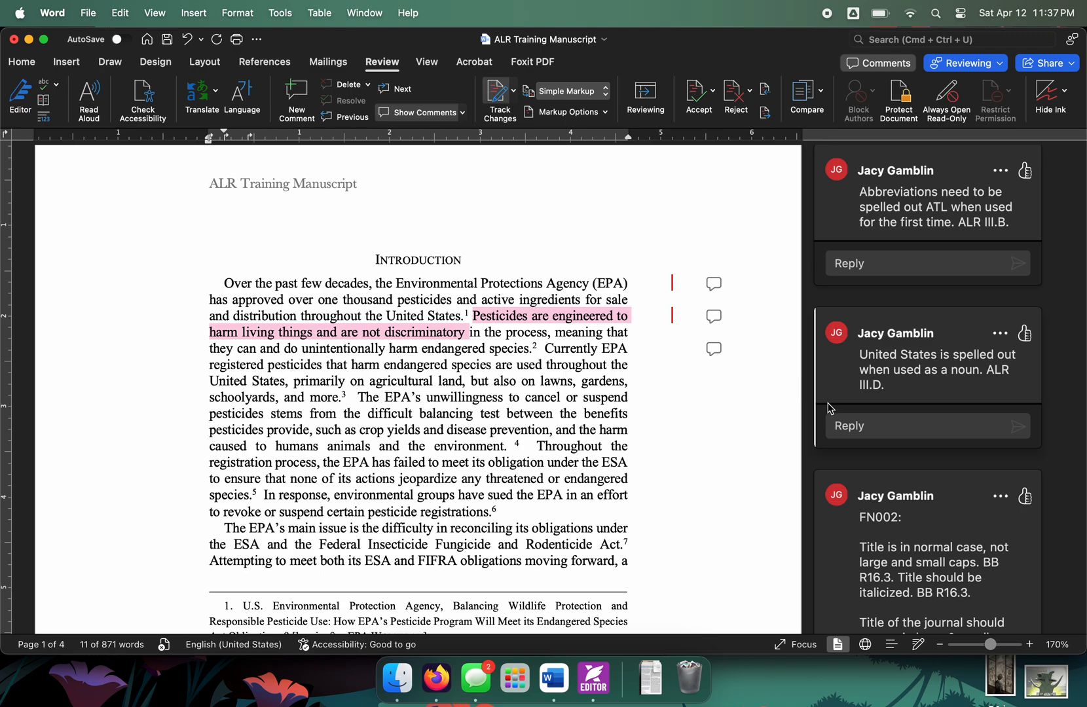
{"action": "left_click", "coordinate": [296, 104]}
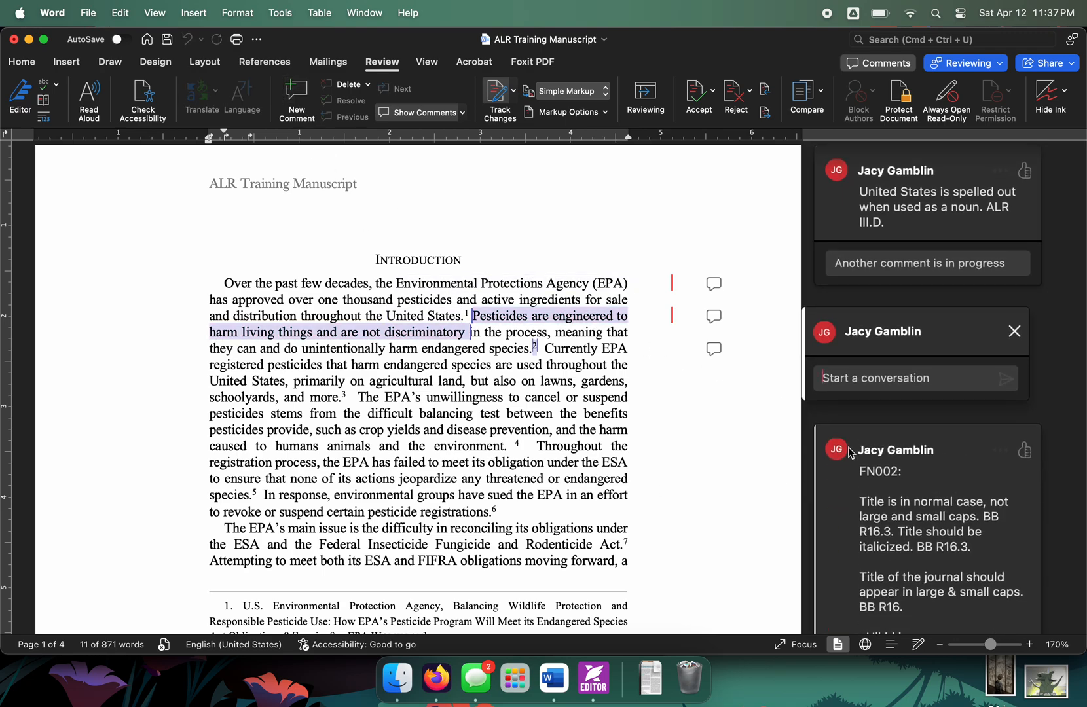
{"action": "type", "text": "Di"}
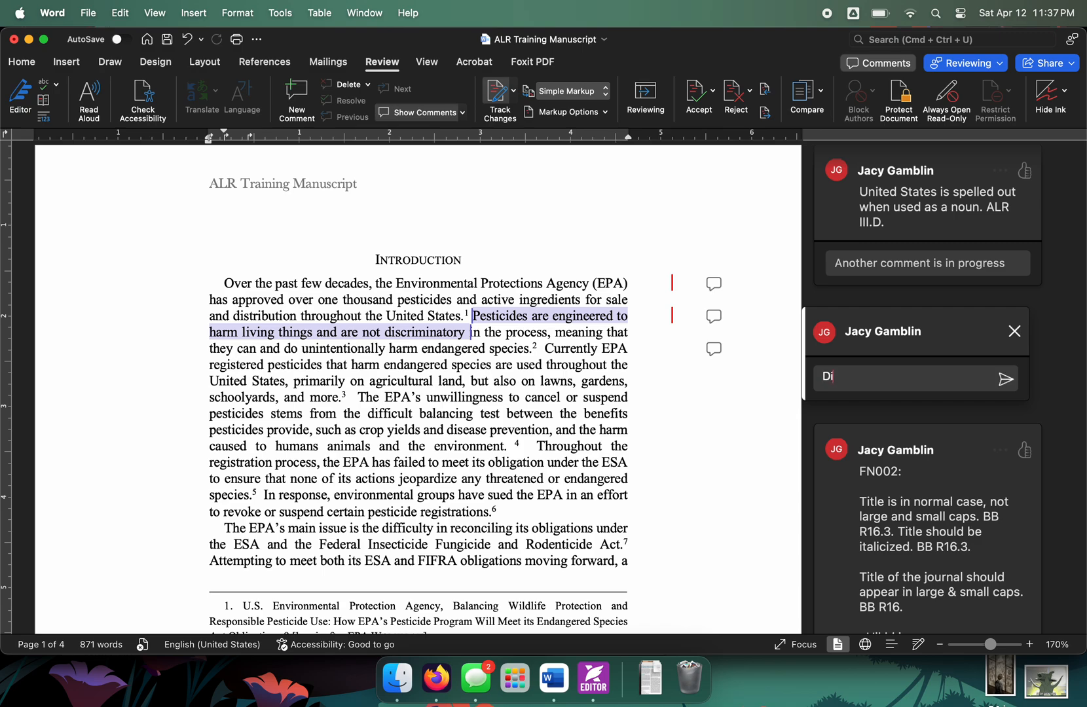
{"action": "type", "text": "scredtionary Edit:"}
{"action": "type", "text": "passive voi"}
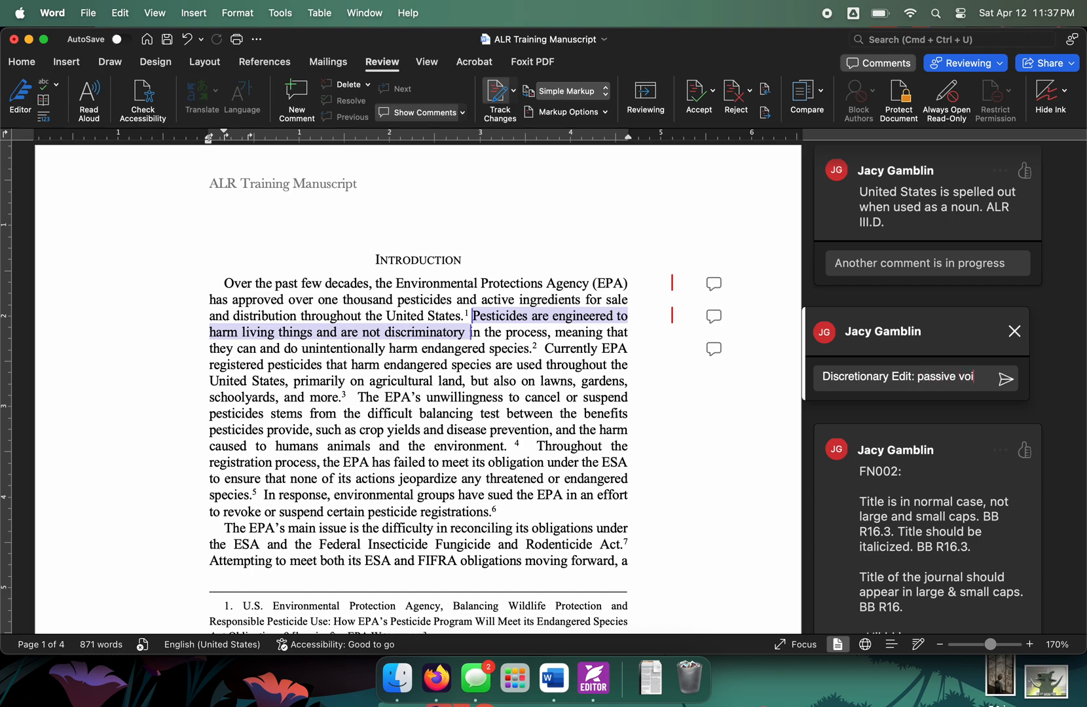
{"action": "type", "text": "ce. TLRM 5.01."}
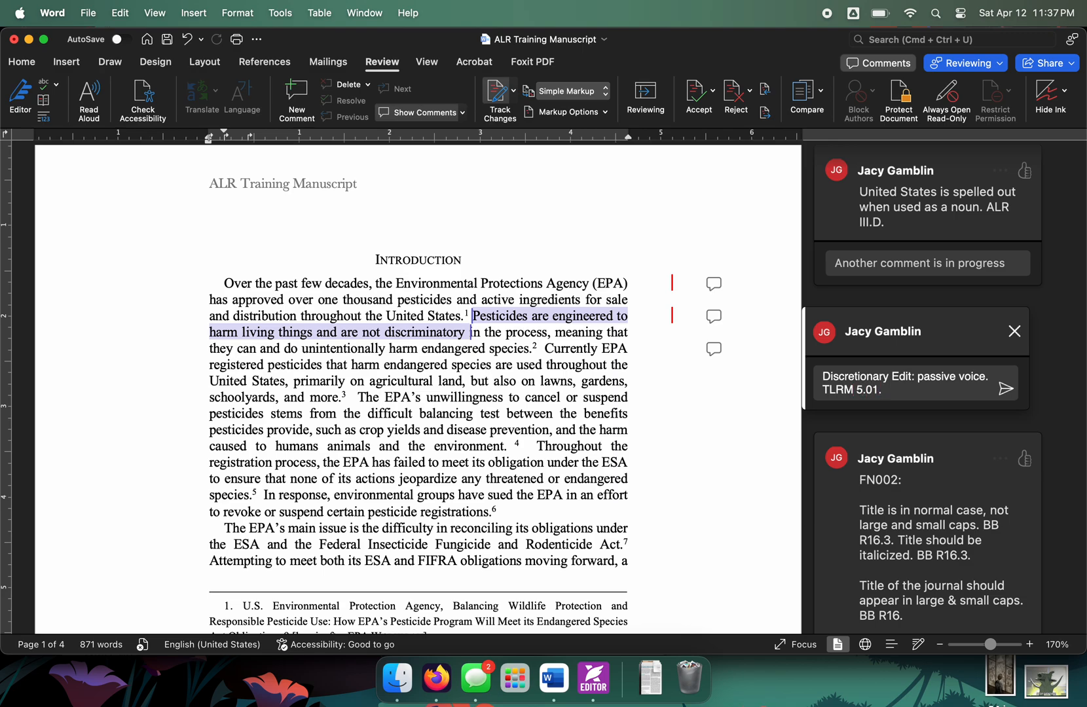
{"action": "left_click", "coordinate": [1005, 388]}
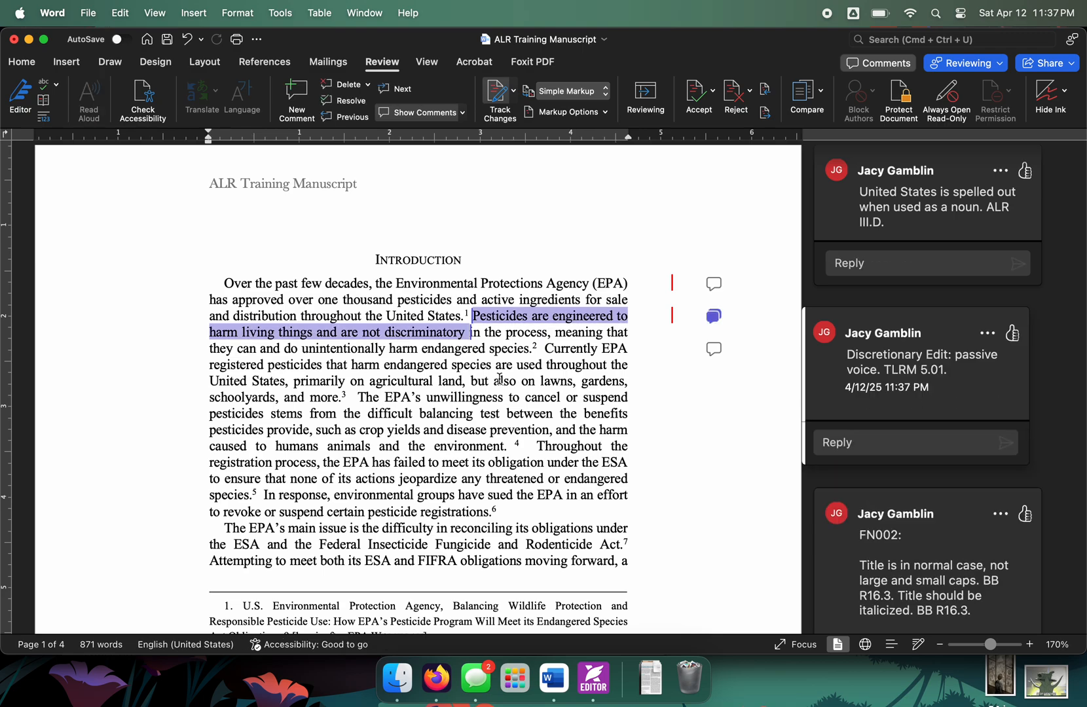